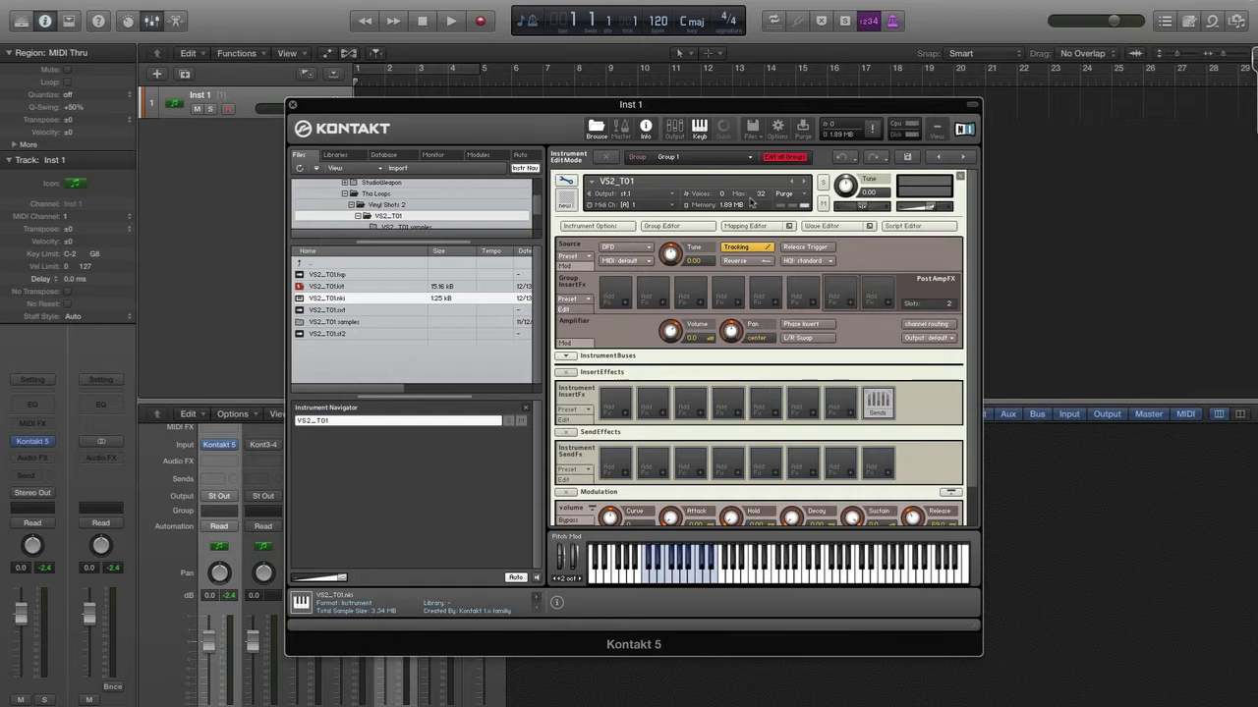
Collapse the instrument's InsertEffects section, leaving the insert slots hidden after briefly reopening them
{"action": "left_click", "coordinate": [575, 374]}
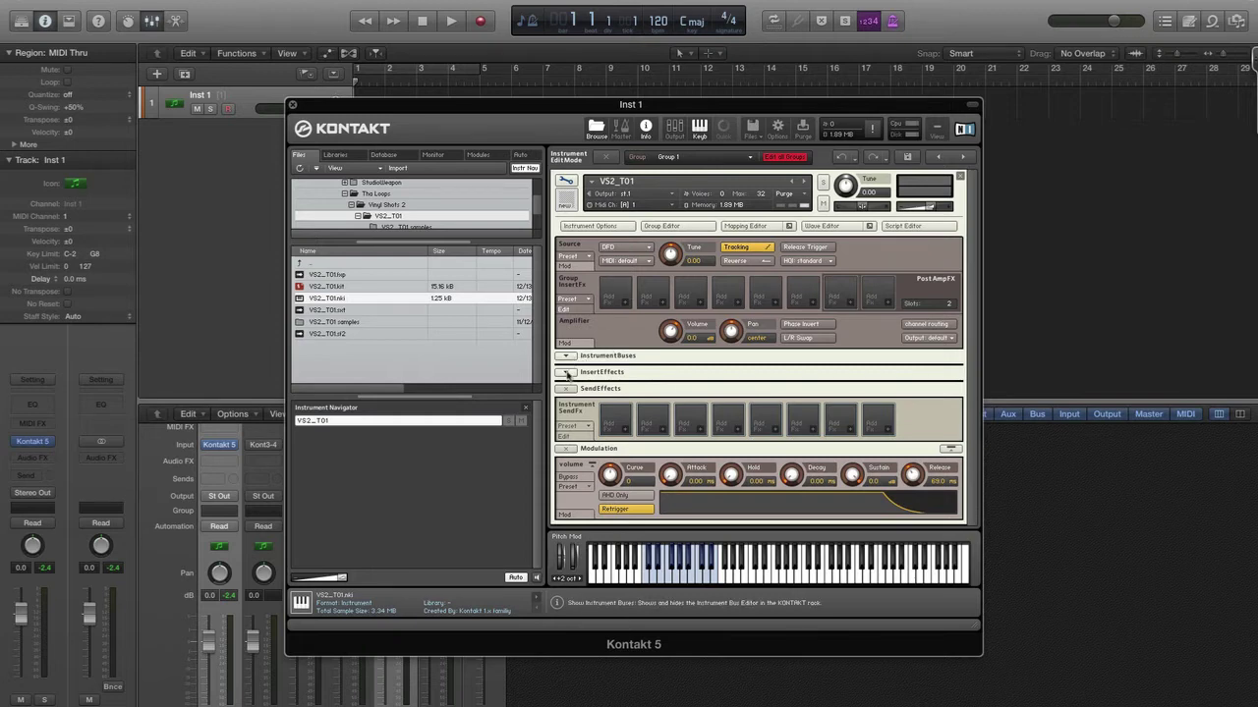
{"action": "left_click", "coordinate": [567, 373]}
{"action": "left_click", "coordinate": [567, 373]}
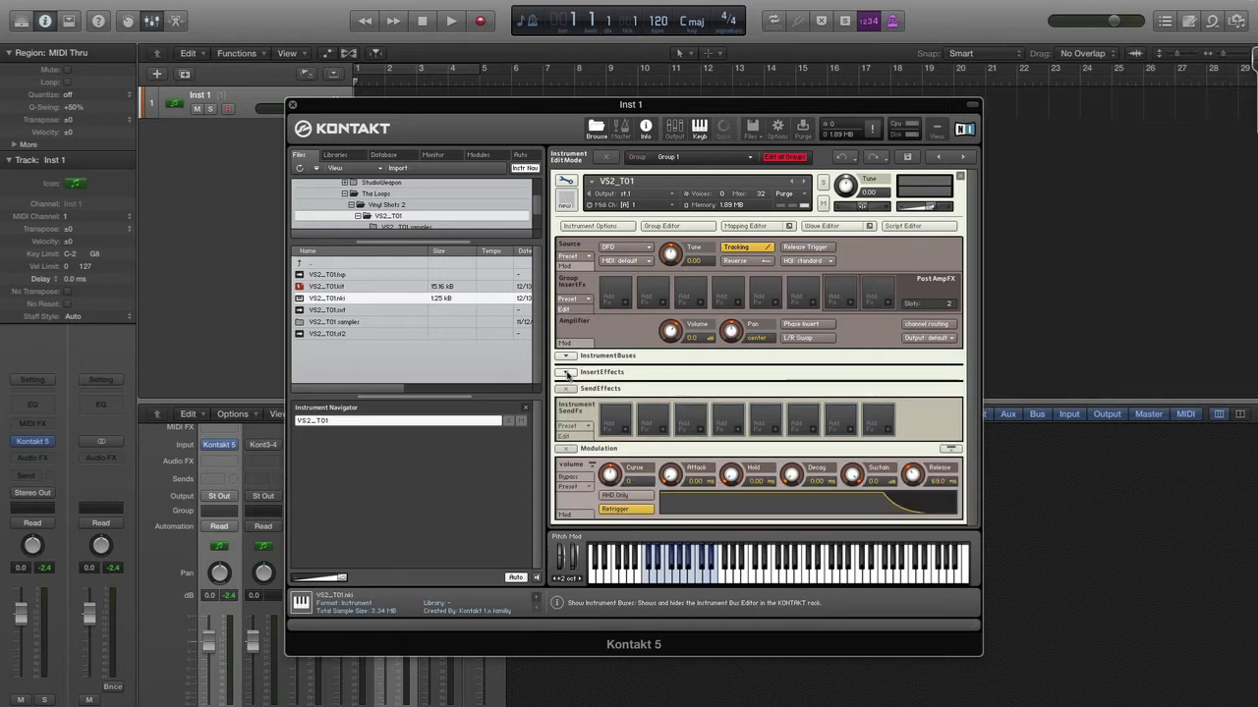
{"action": "left_click", "coordinate": [693, 228]}
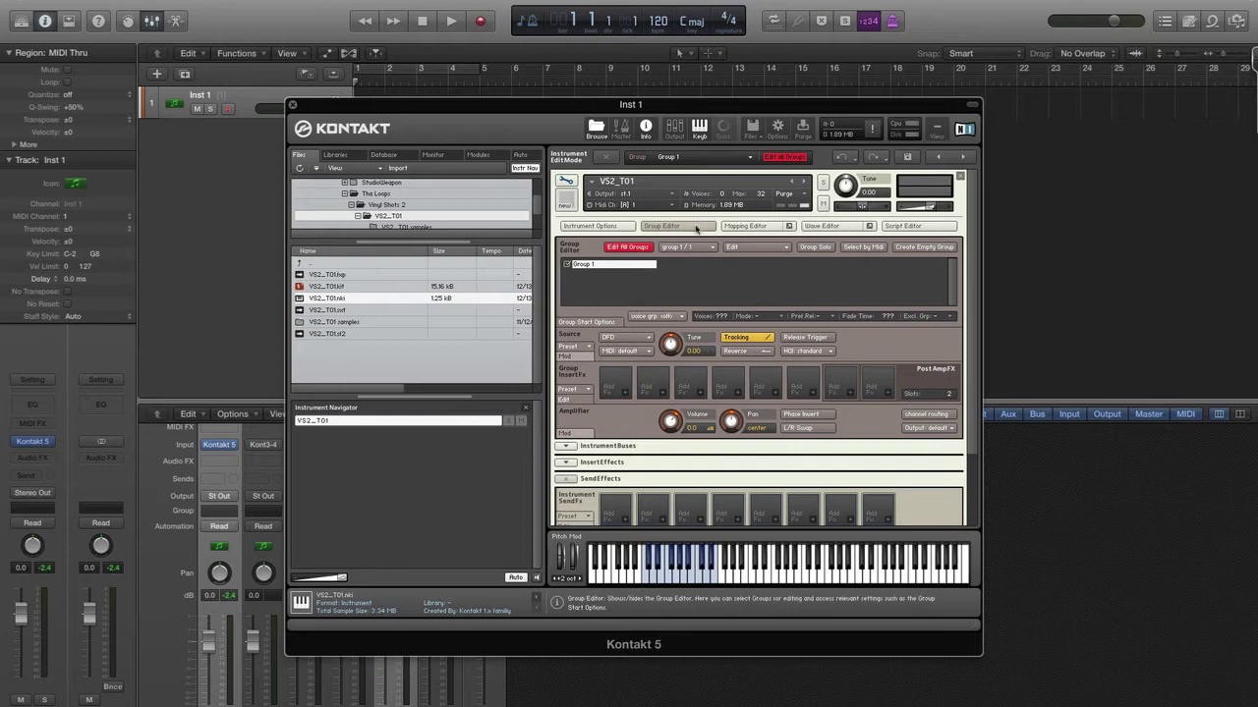
{"action": "left_click", "coordinate": [696, 229]}
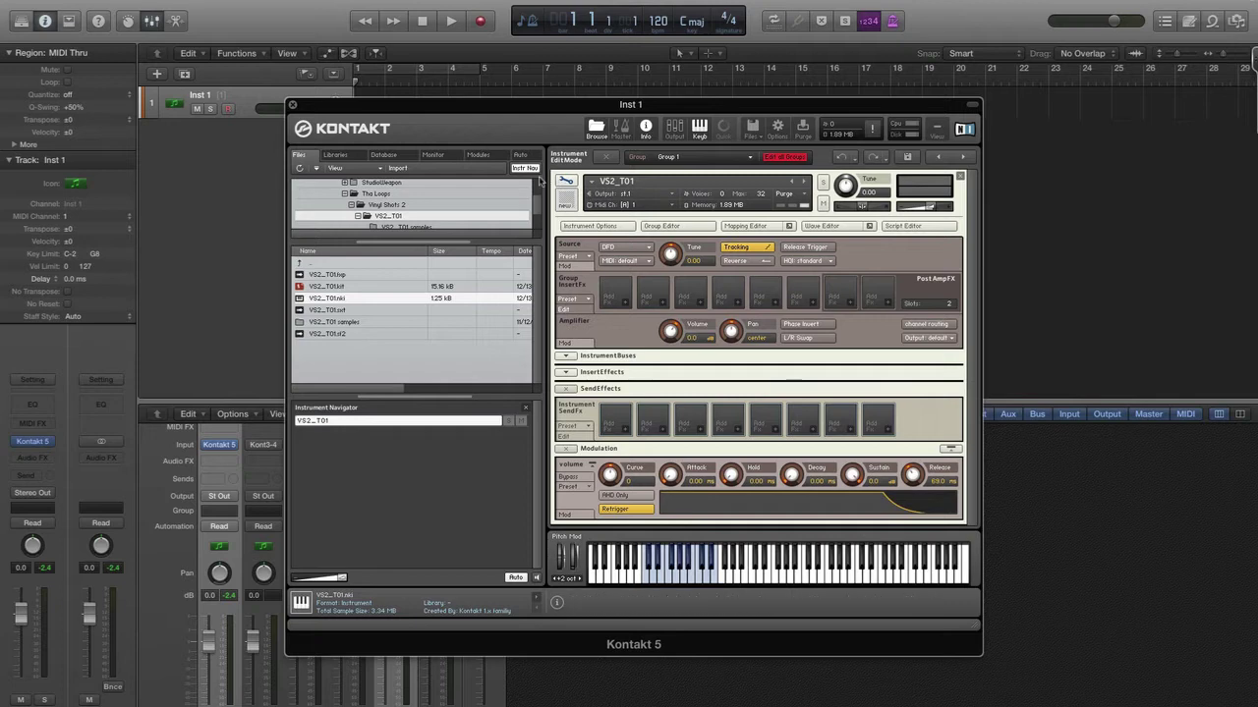
Copy Group 1 and paste it as a second group using the Group Editor
{"action": "left_click", "coordinate": [490, 156]}
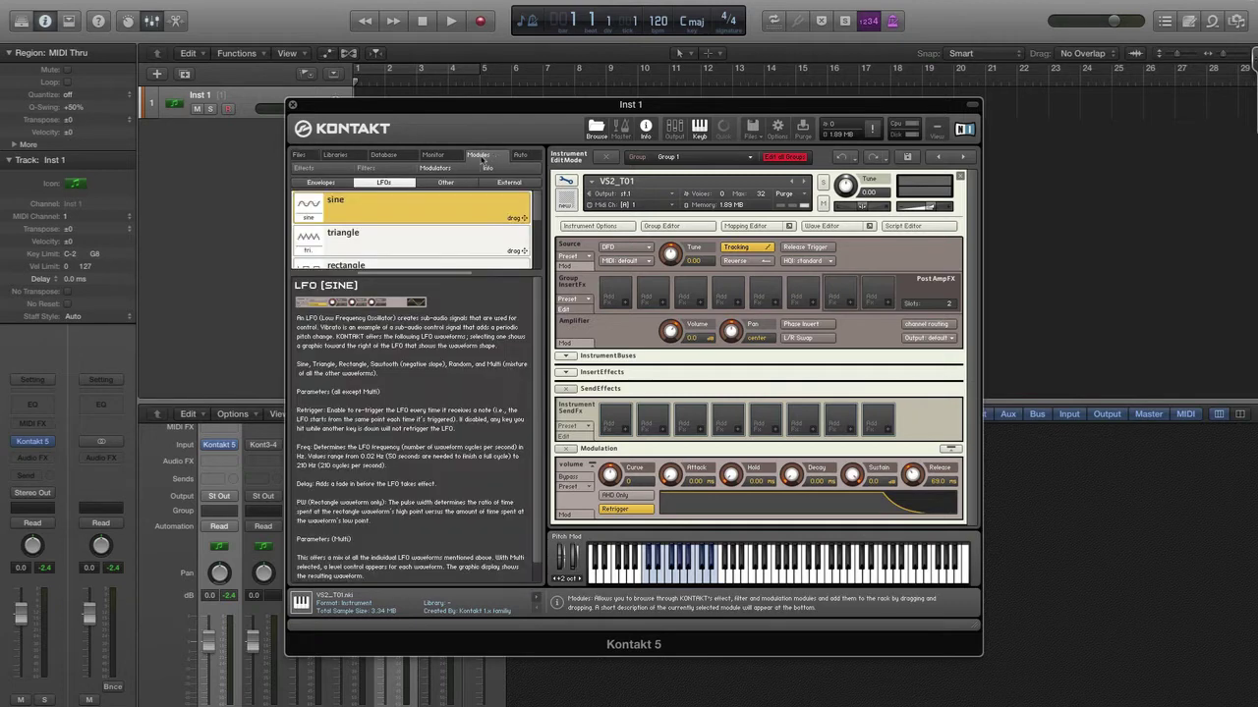
{"action": "left_click", "coordinate": [434, 155]}
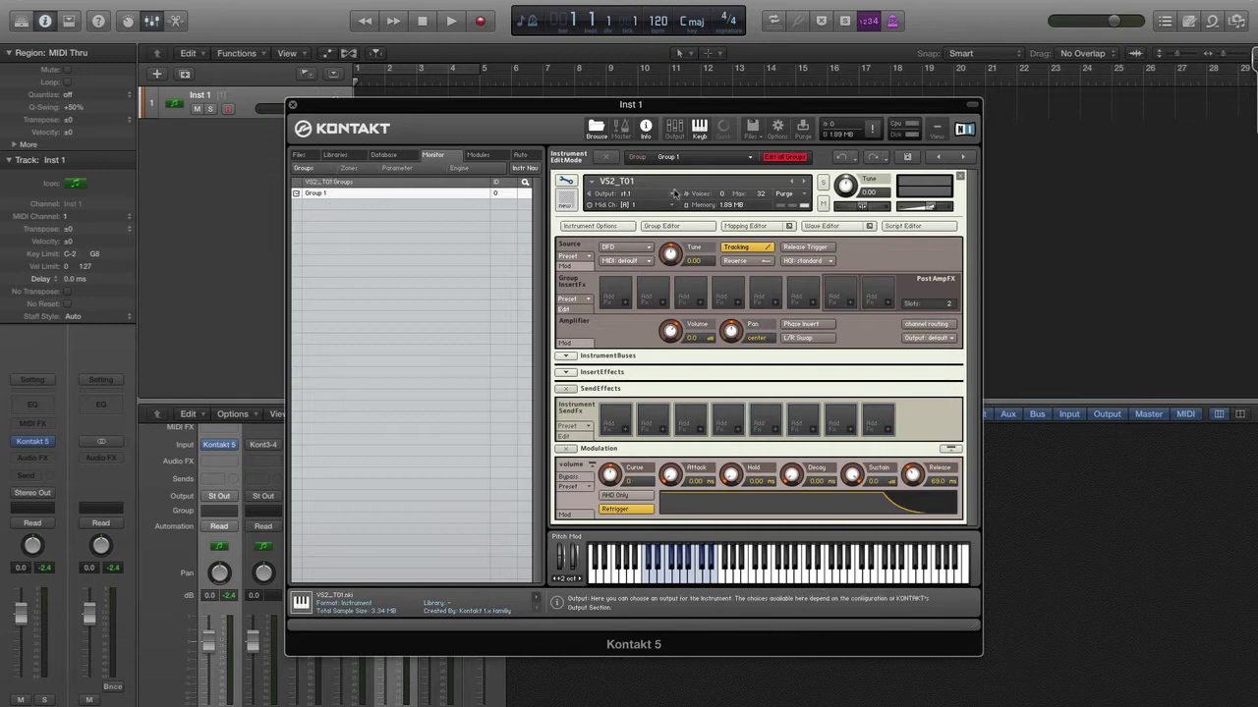
{"action": "left_click", "coordinate": [701, 227]}
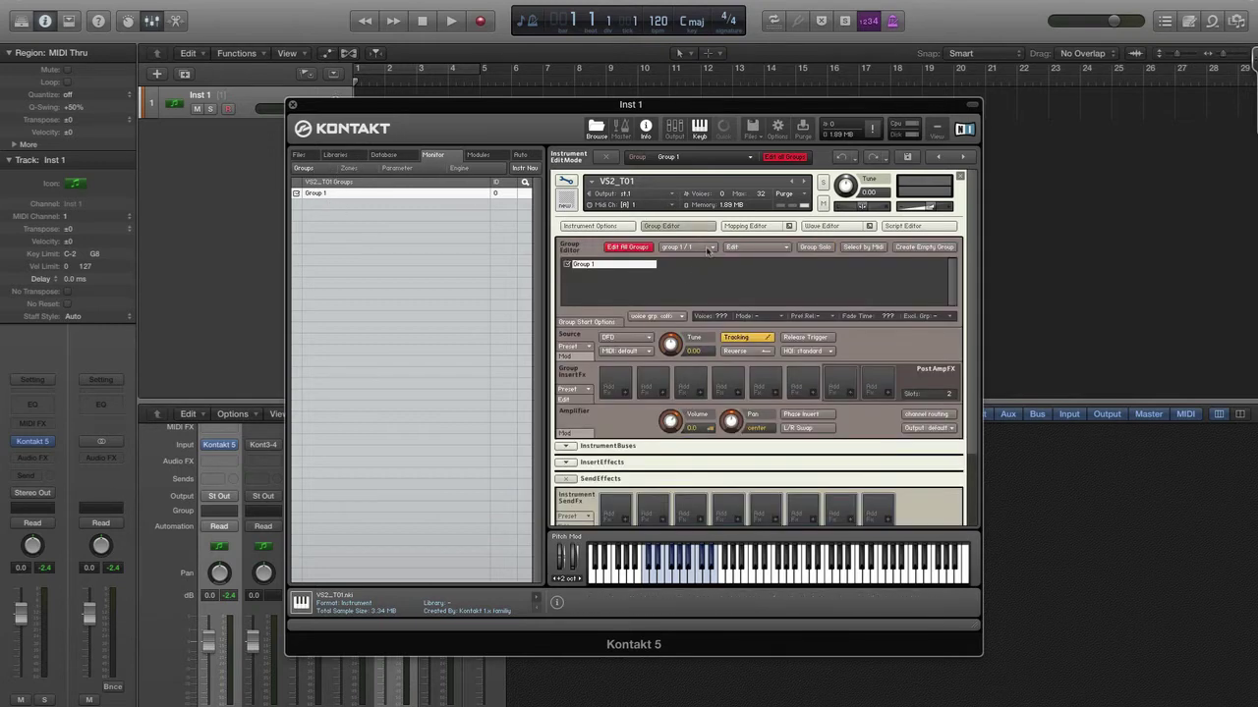
{"action": "left_click", "coordinate": [732, 248]}
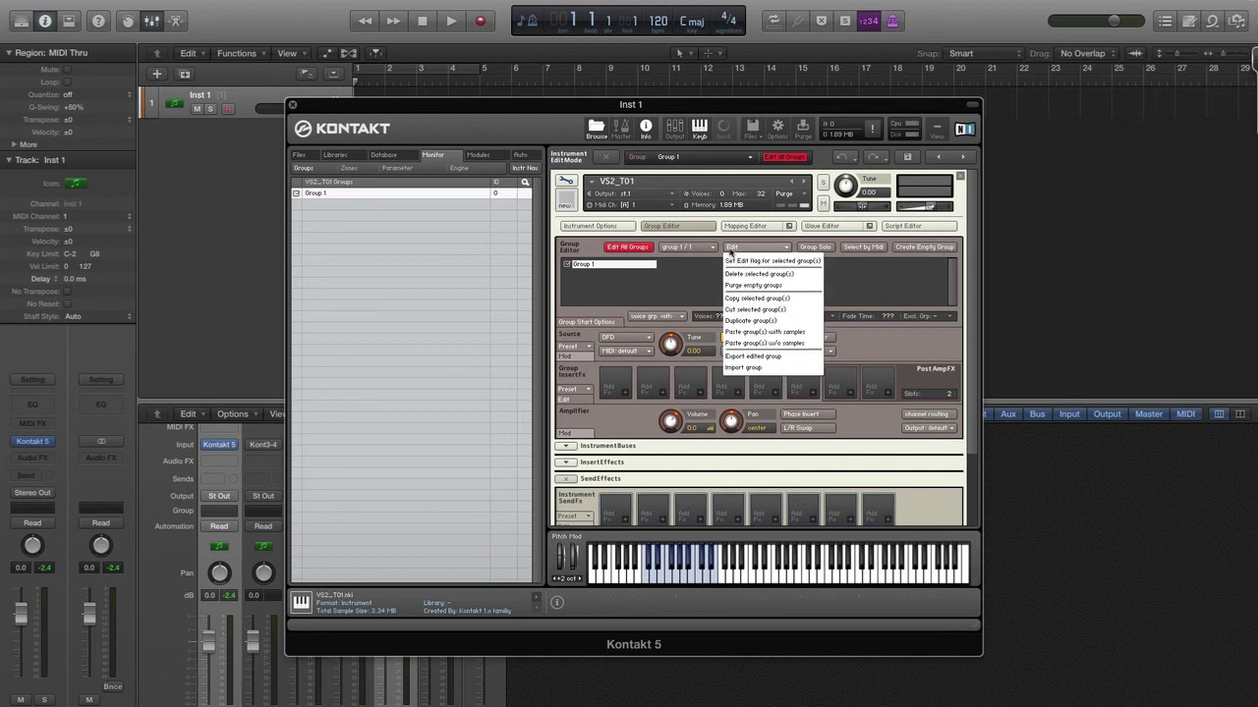
{"action": "left_click", "coordinate": [752, 298]}
{"action": "left_click", "coordinate": [740, 249]}
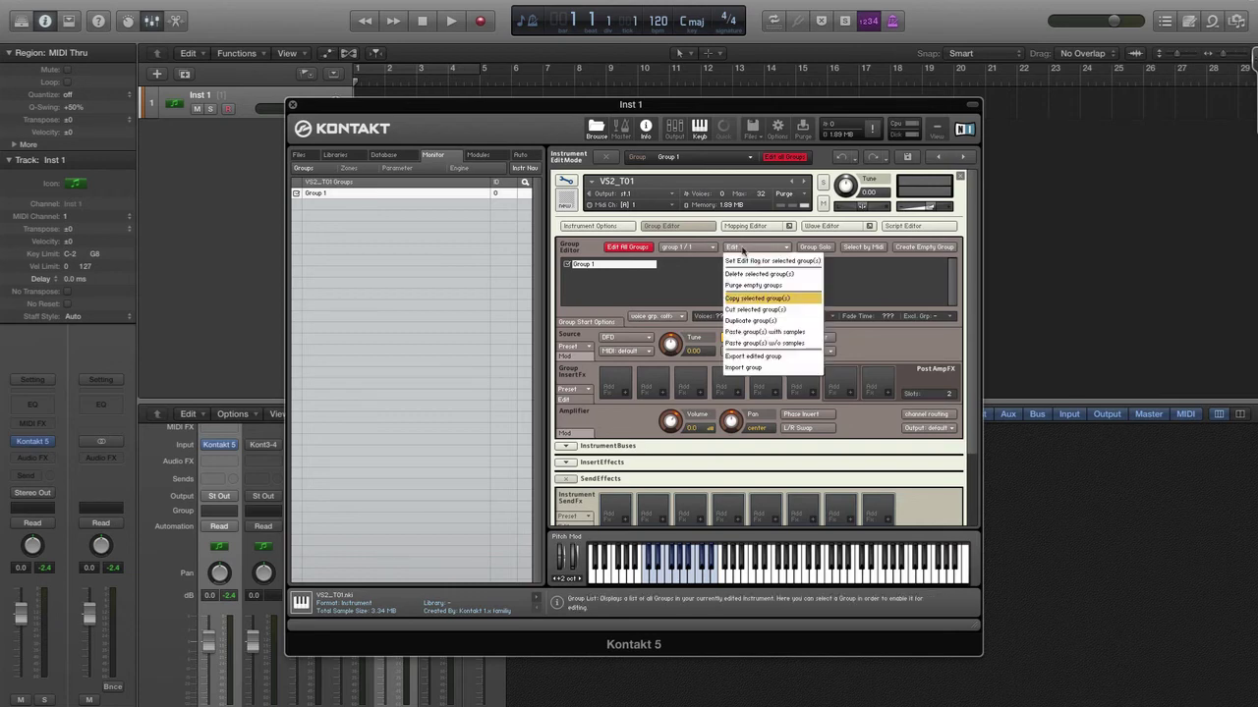
{"action": "left_click", "coordinate": [779, 326]}
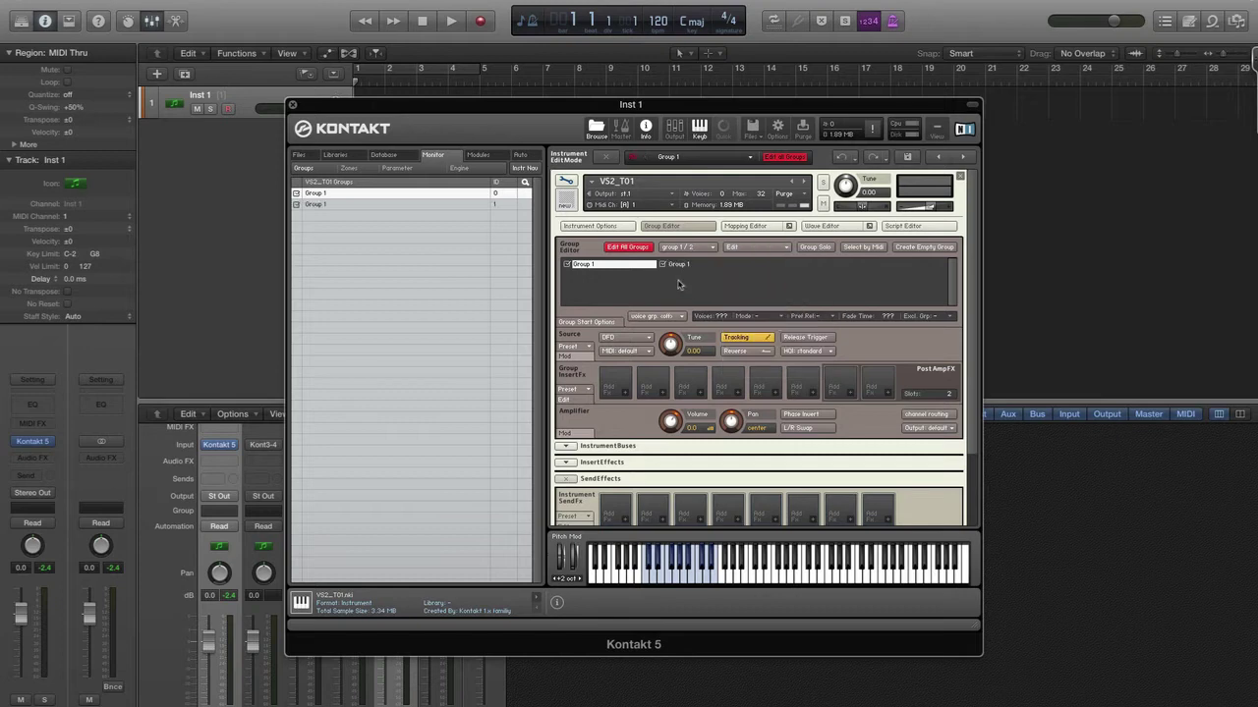
Reselect the first Group 1 and switch off Edit All Groups
{"action": "left_click", "coordinate": [377, 204]}
{"action": "left_click", "coordinate": [379, 194]}
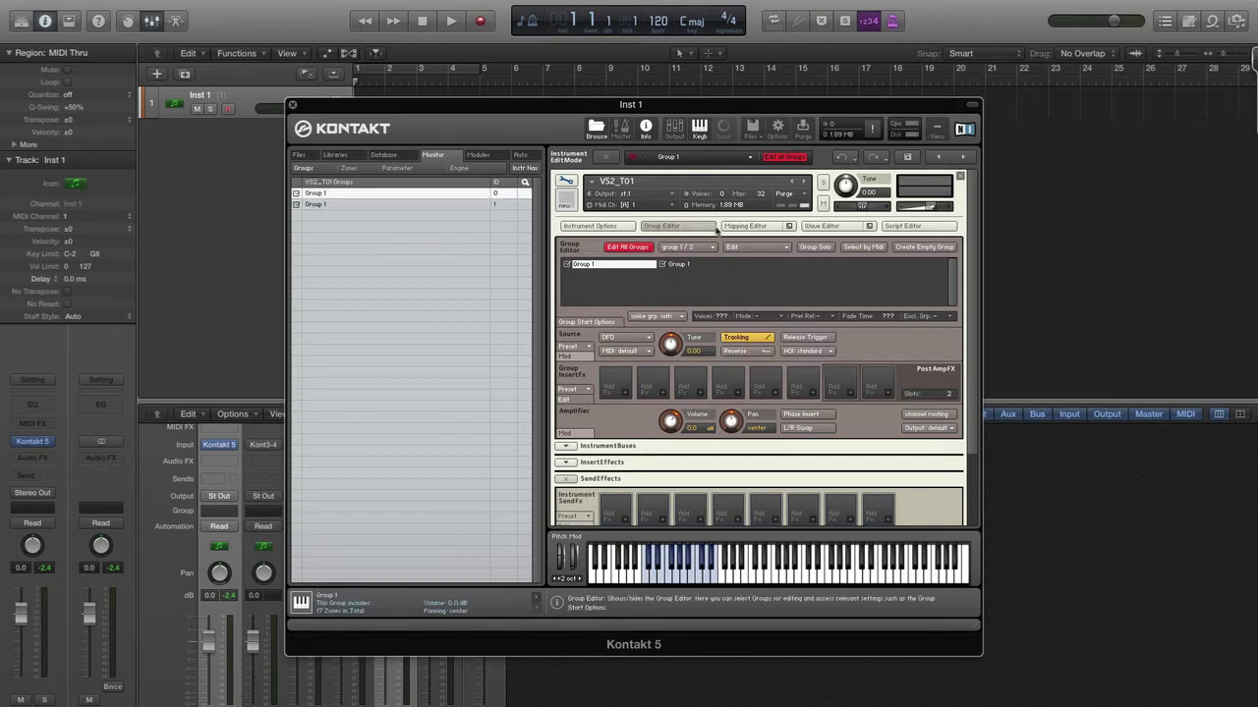
{"action": "left_click", "coordinate": [683, 228]}
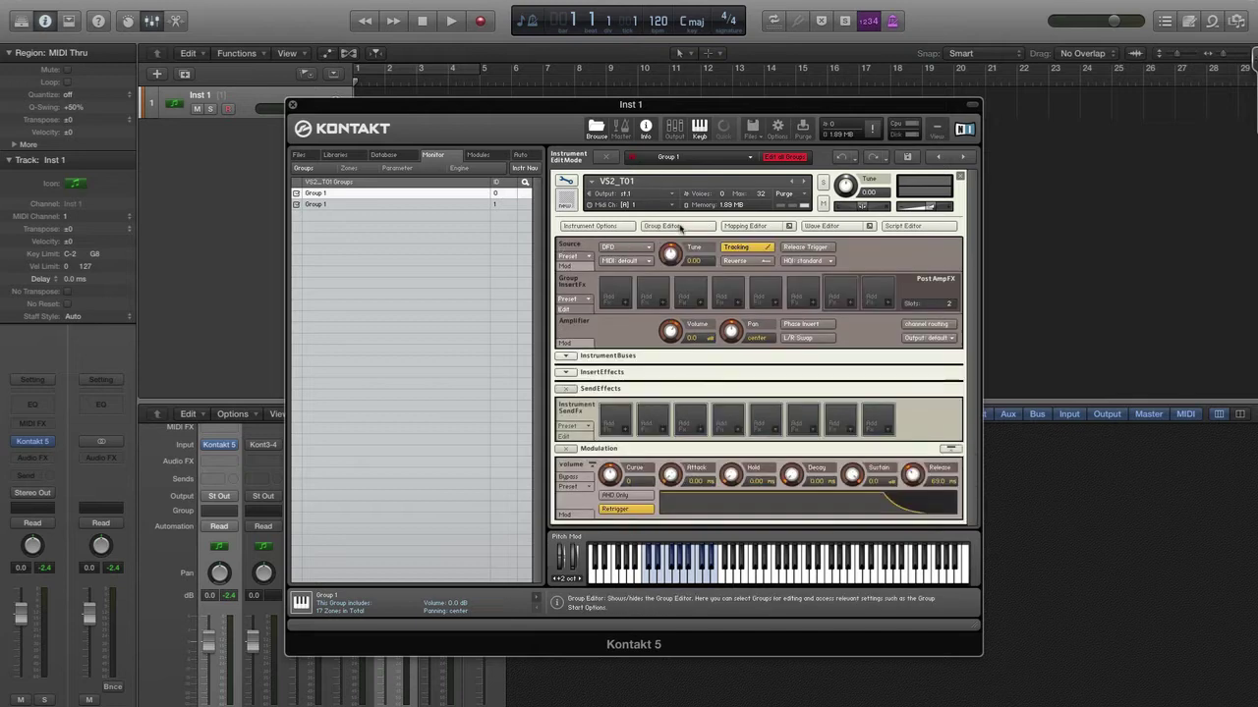
{"action": "left_click", "coordinate": [686, 229]}
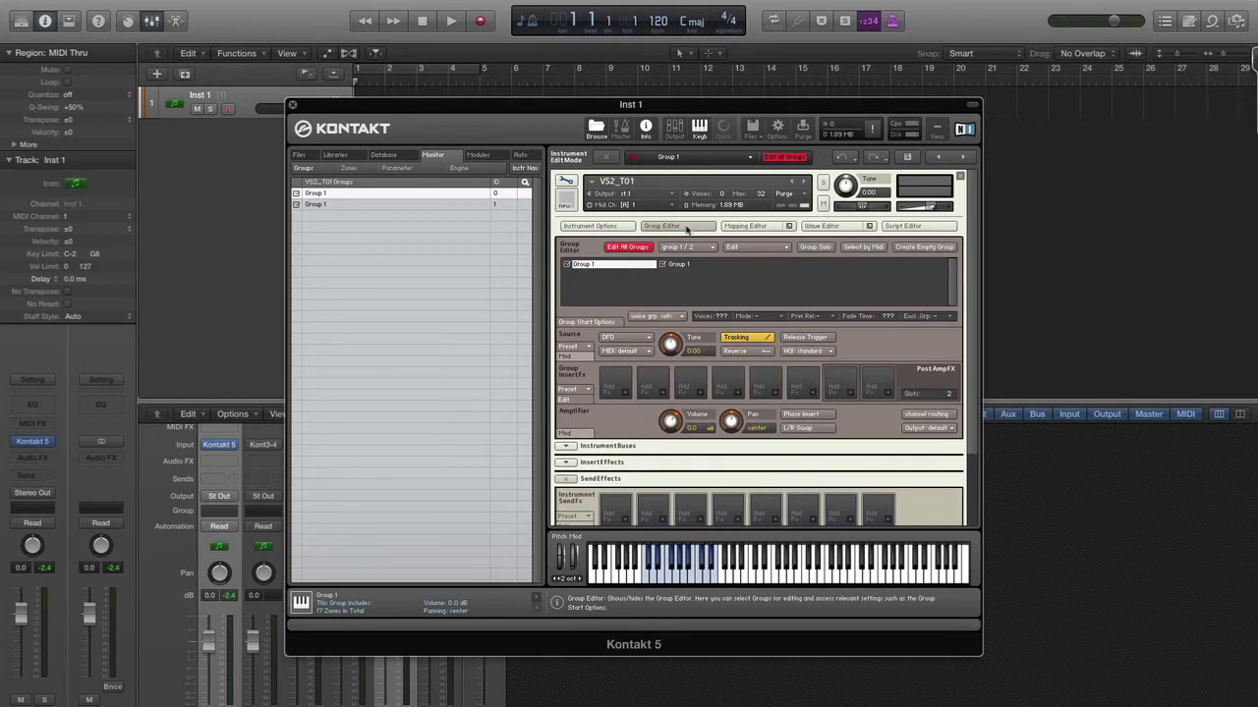
{"action": "left_click", "coordinate": [628, 246]}
Put a Send Levels module in Group 1's first insert effect slot
{"action": "left_click", "coordinate": [686, 228]}
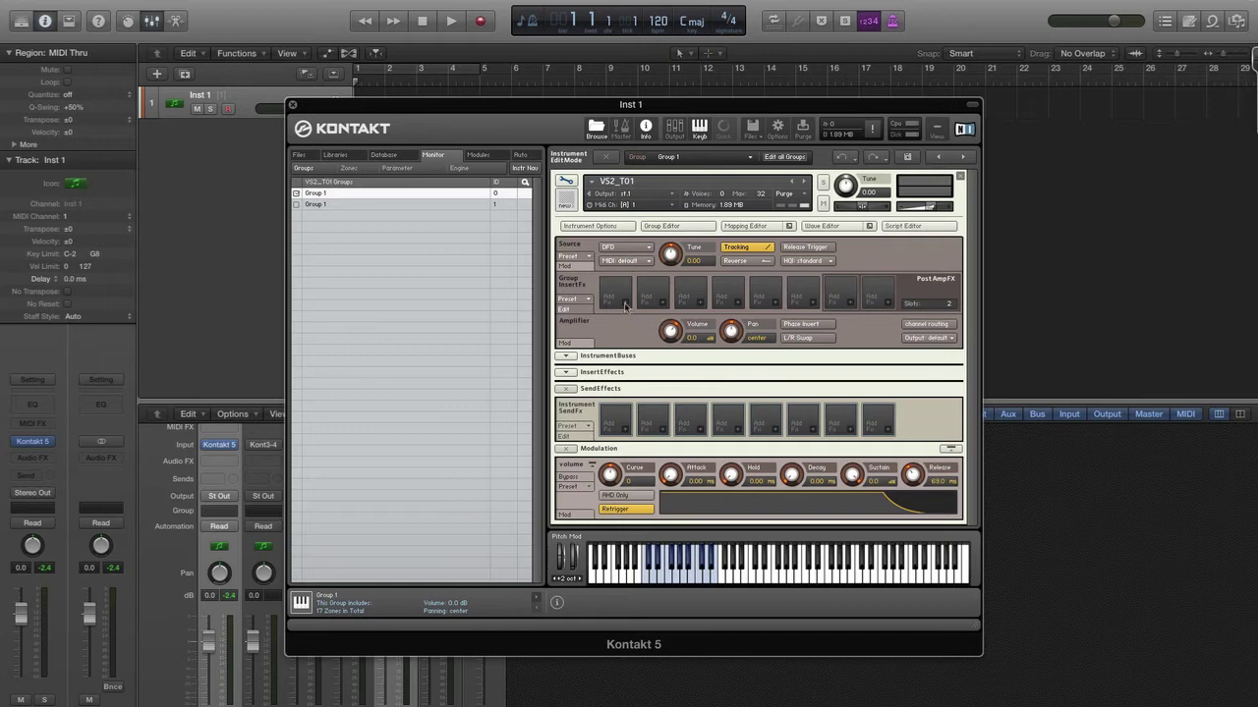
{"action": "left_click", "coordinate": [624, 305]}
{"action": "mouse_move", "coordinate": [636, 340]}
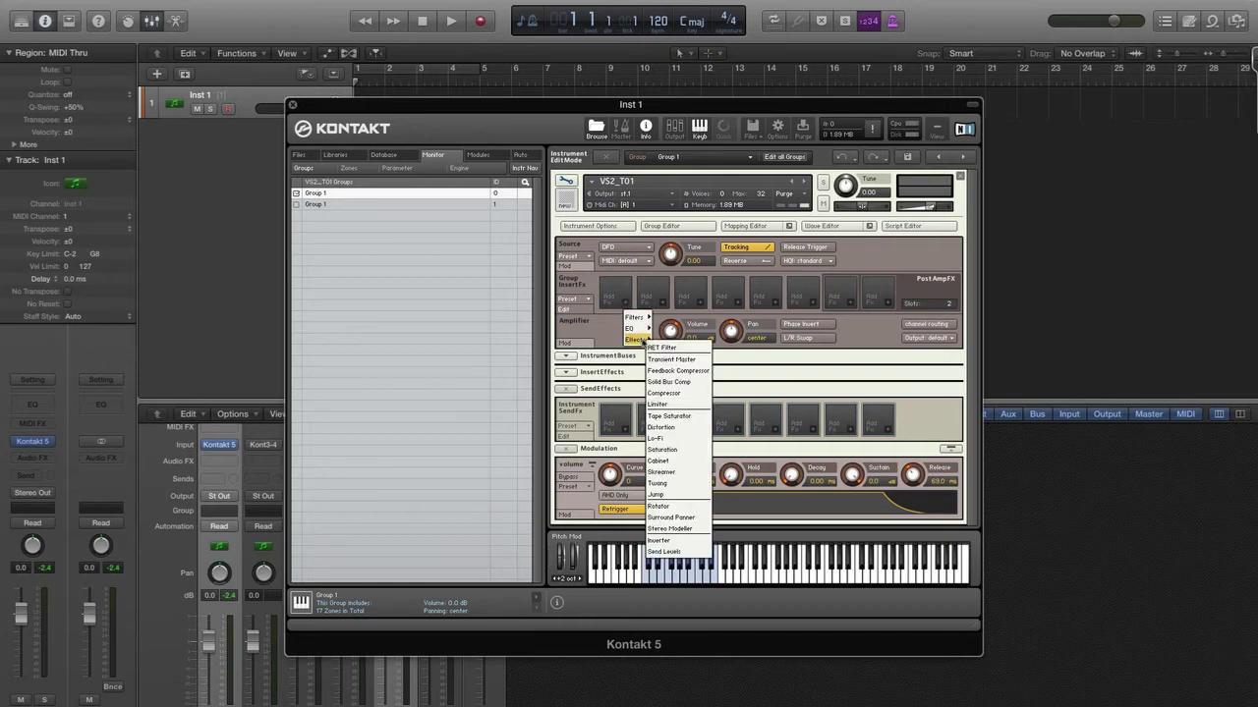
{"action": "left_click", "coordinate": [698, 551]}
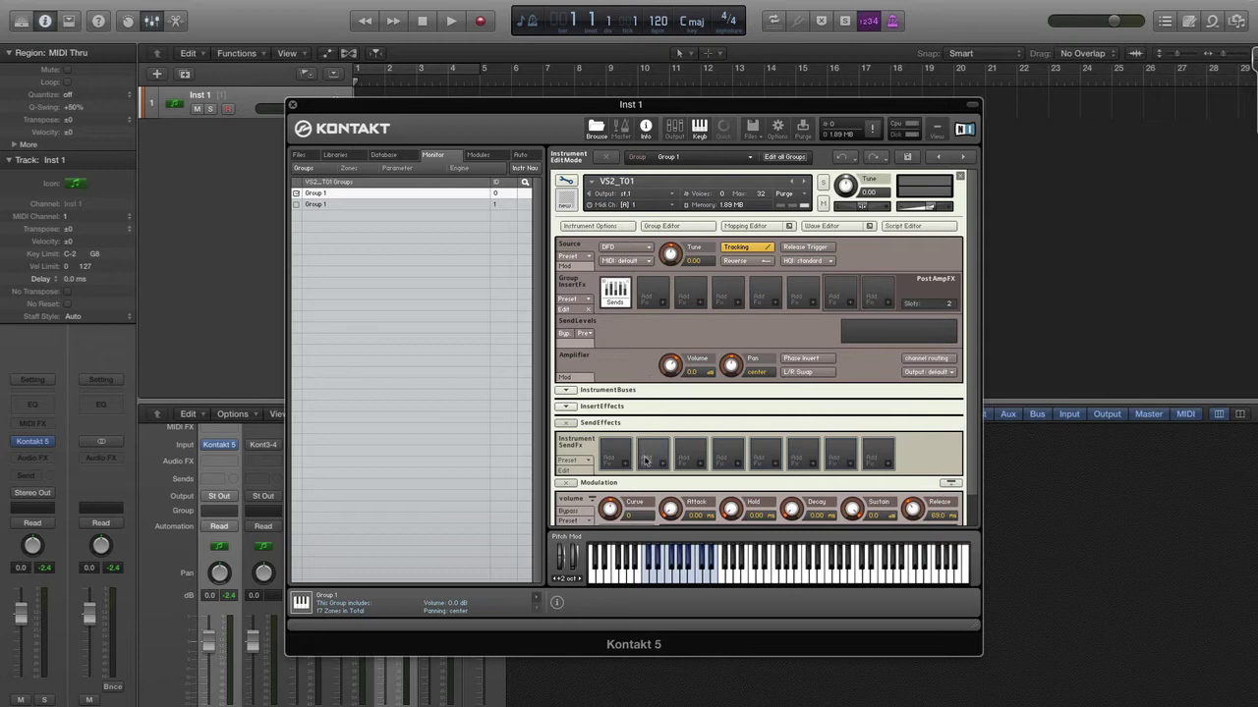
Load a Gainer into the instrument's first send effect slot
{"action": "scroll", "coordinate": [639, 454], "scroll_direction": "down", "scroll_amount": 1}
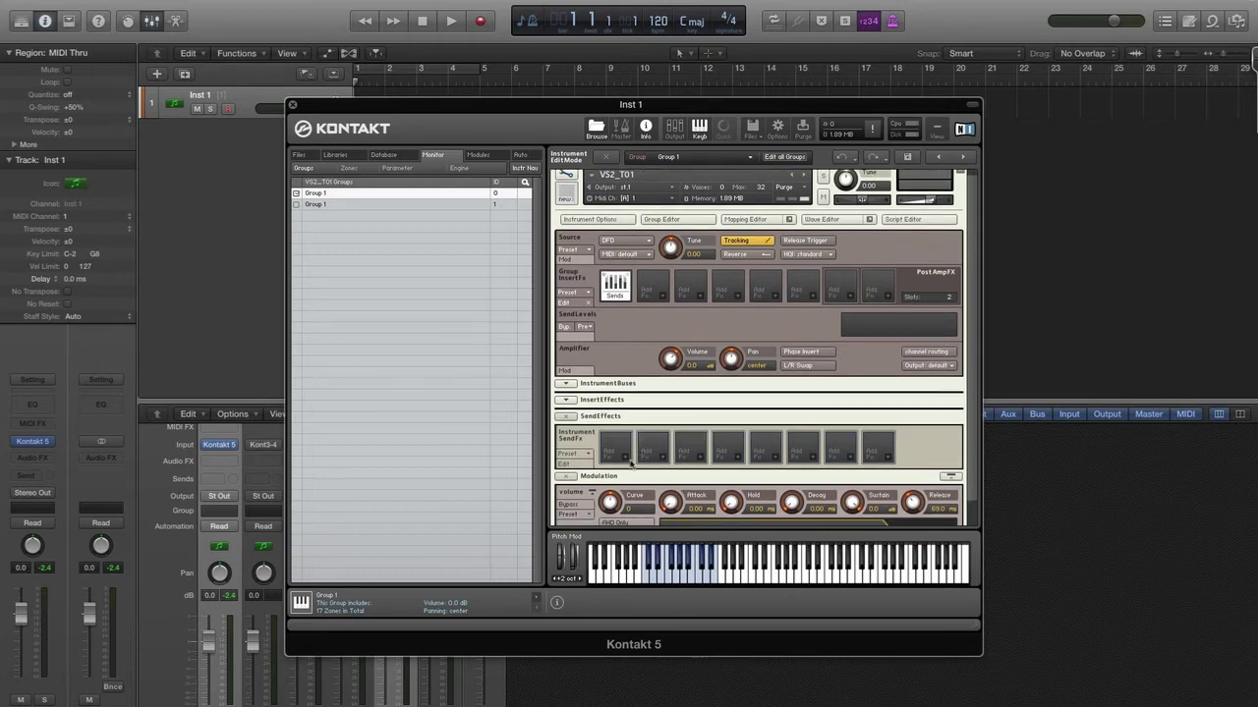
{"action": "left_click", "coordinate": [626, 458]}
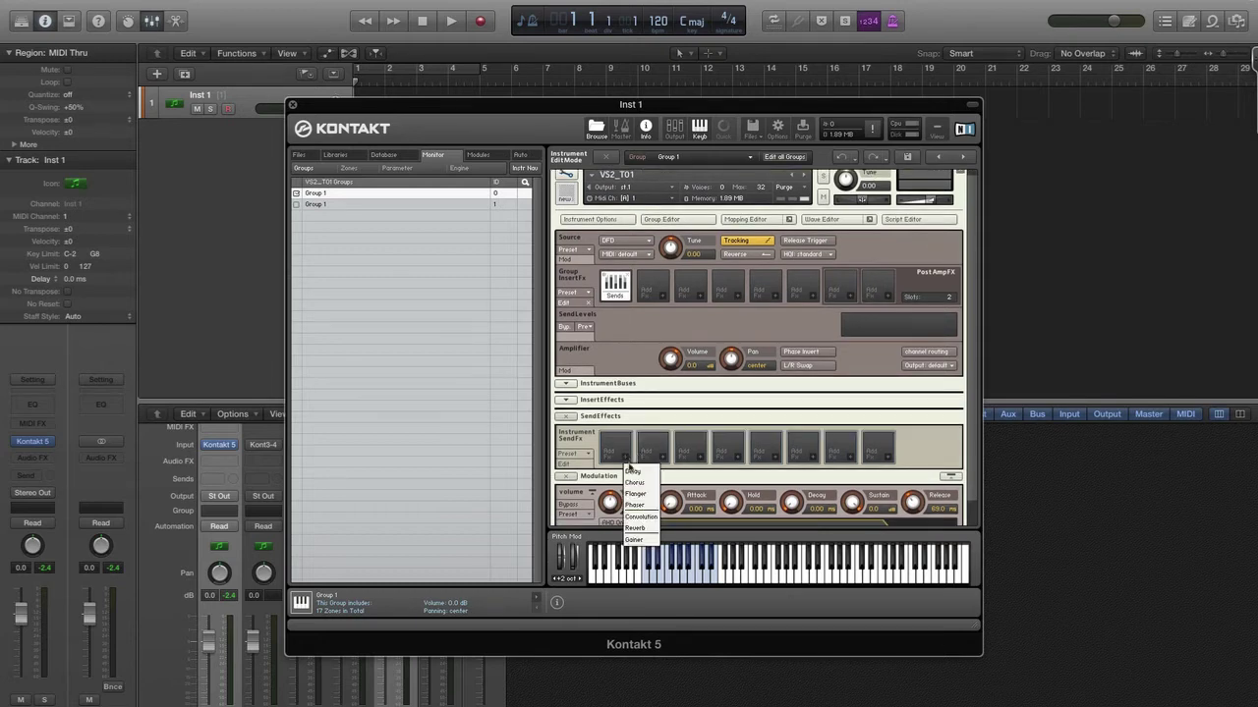
{"action": "left_click", "coordinate": [634, 539]}
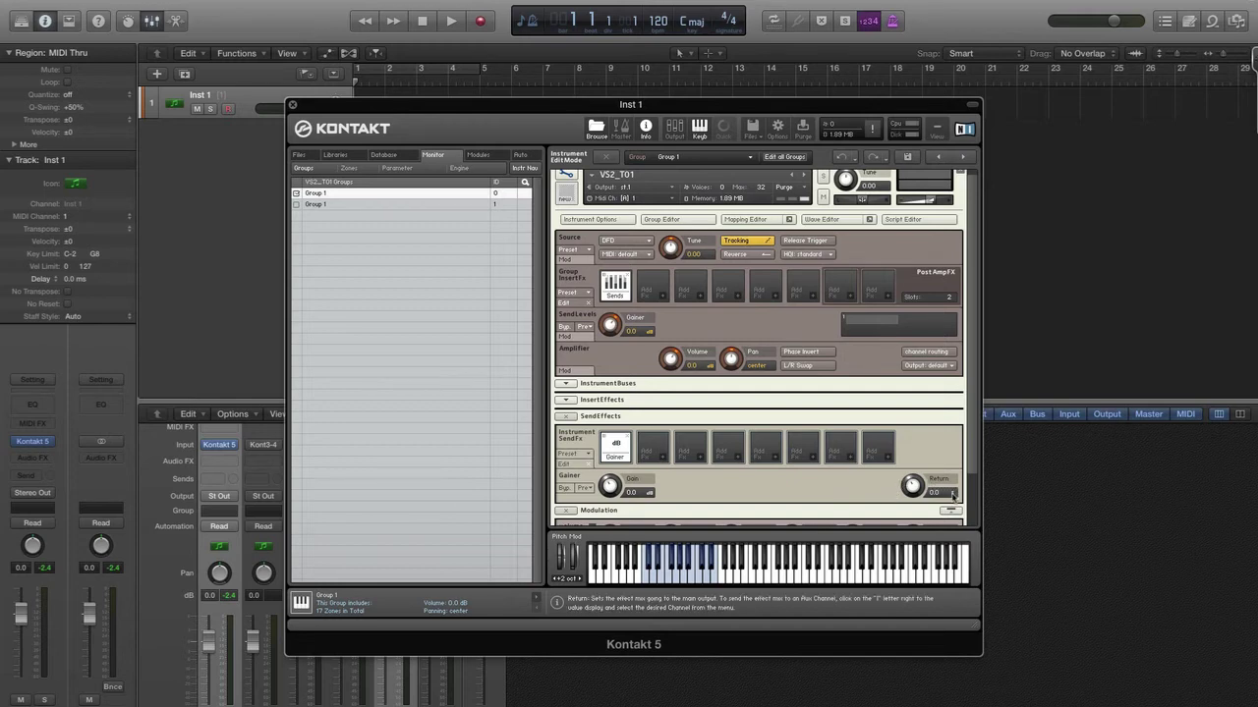
Set the Gainer's Return output to aux 1
{"action": "left_click", "coordinate": [952, 496]}
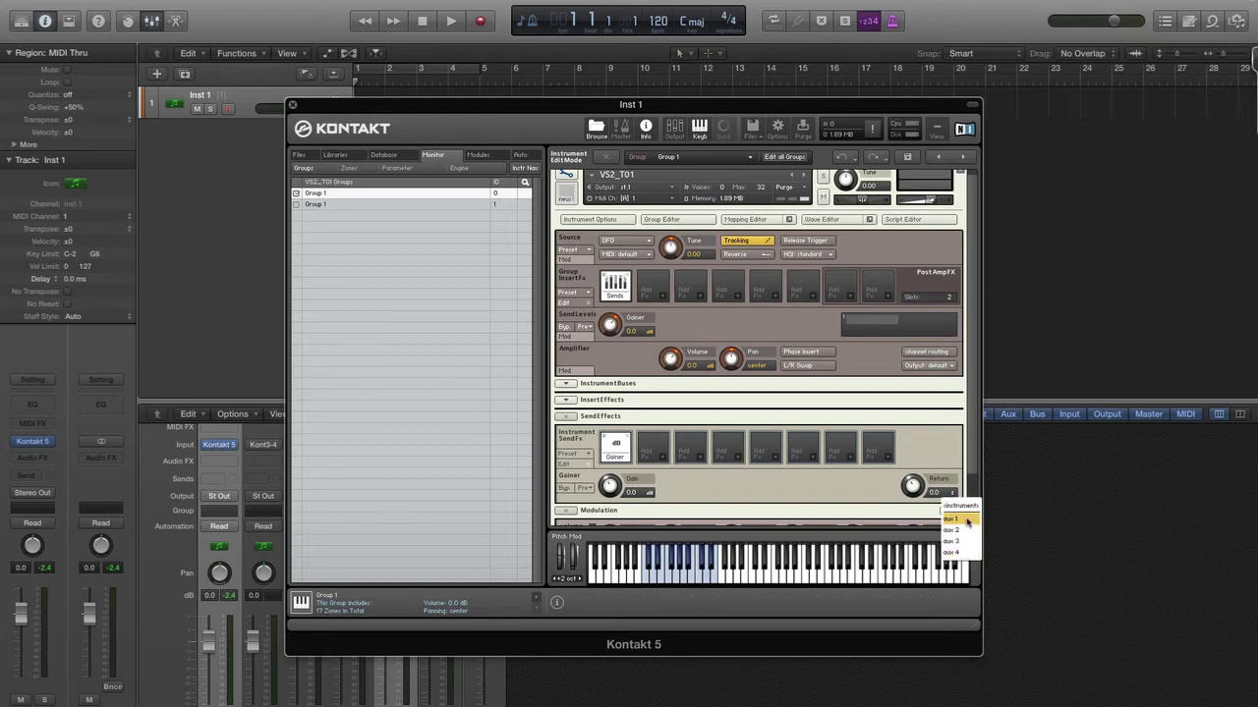
{"action": "left_click", "coordinate": [968, 521]}
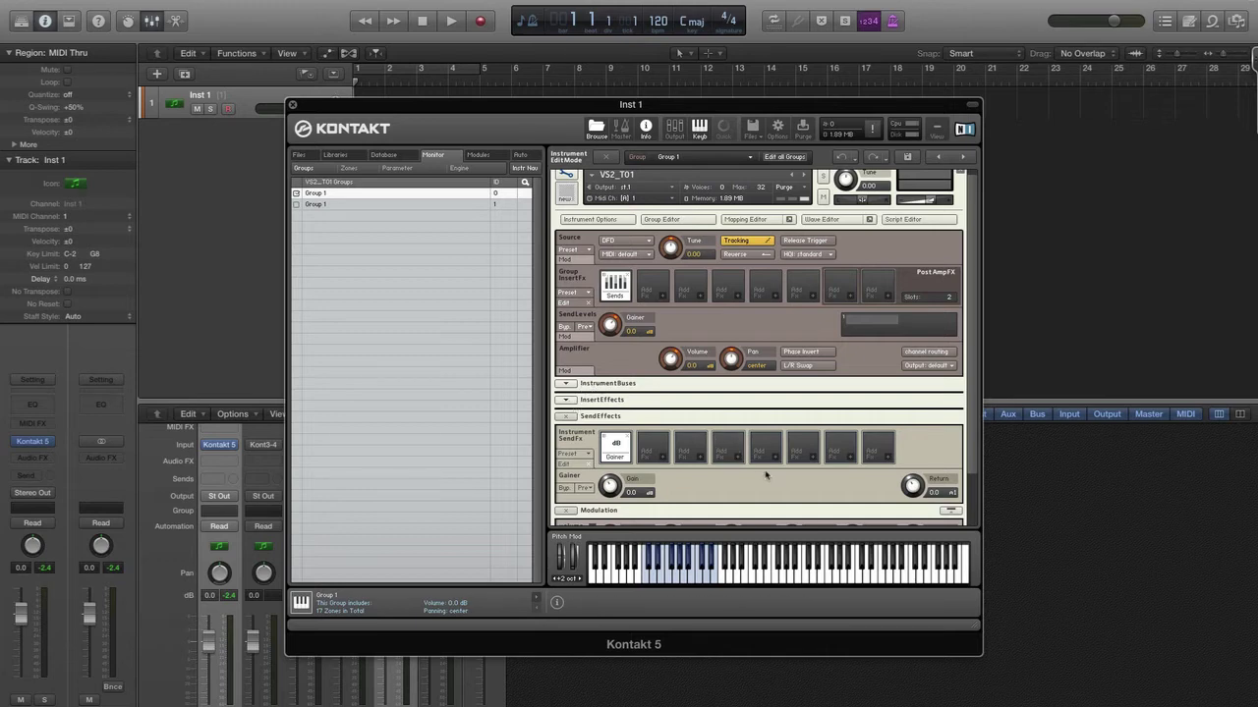
Assign aux 1 channels 01 and 02 to outputs st.4 [1] and st.4 [2]
{"action": "left_click", "coordinate": [675, 130]}
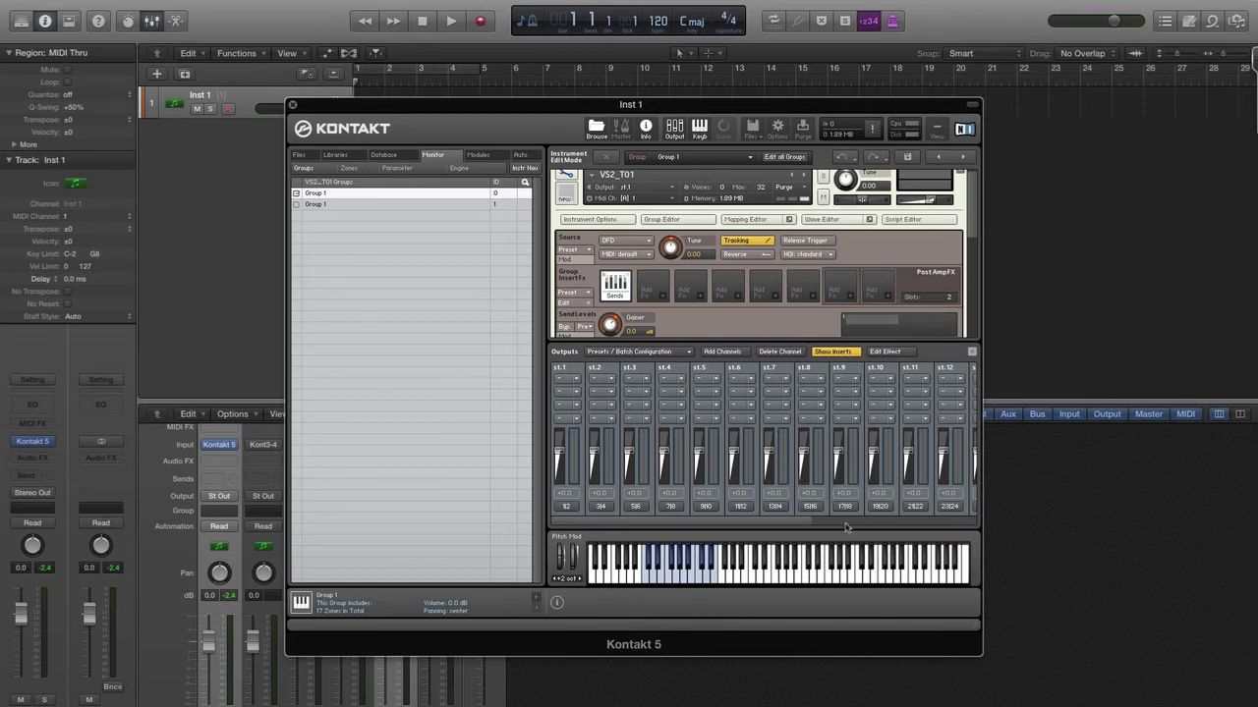
{"action": "scroll", "coordinate": [845, 528], "scroll_direction": "right", "scroll_amount": 5}
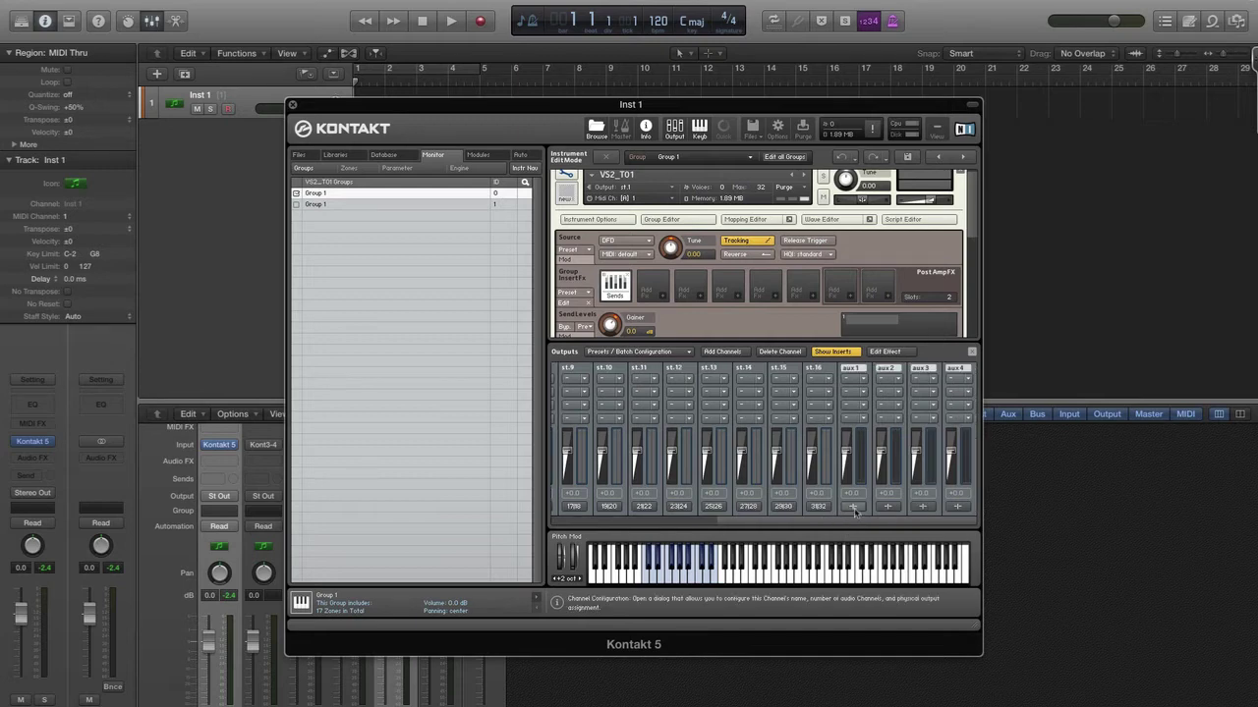
{"action": "left_click", "coordinate": [853, 507]}
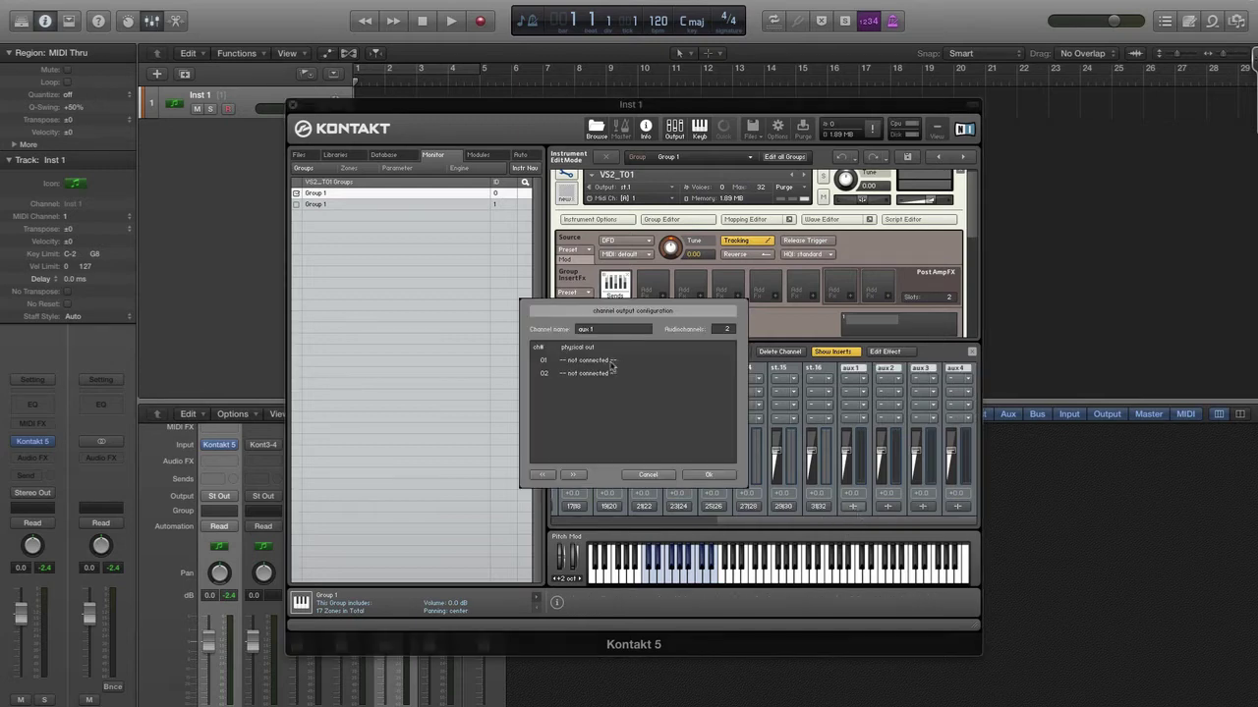
{"action": "left_click", "coordinate": [608, 366]}
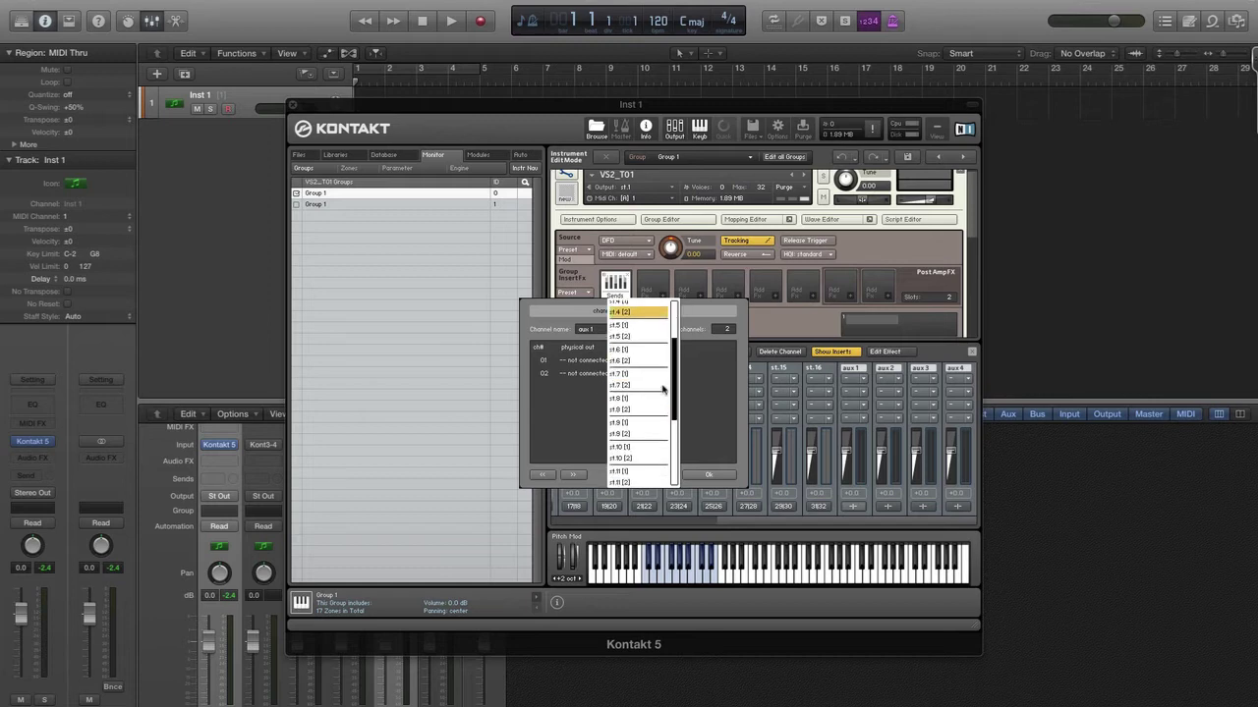
{"action": "scroll", "coordinate": [663, 391], "scroll_direction": "down", "scroll_amount": 2}
{"action": "scroll", "coordinate": [664, 388], "scroll_direction": "up", "scroll_amount": 3}
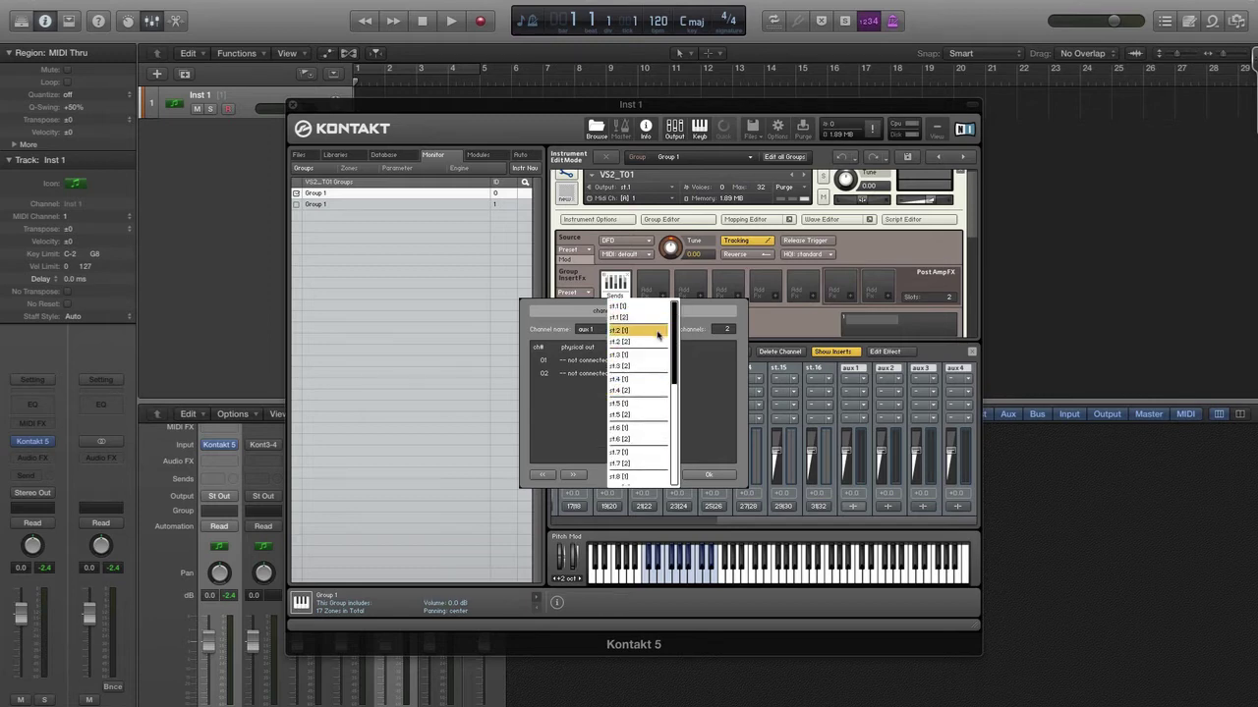
{"action": "left_click", "coordinate": [657, 380]}
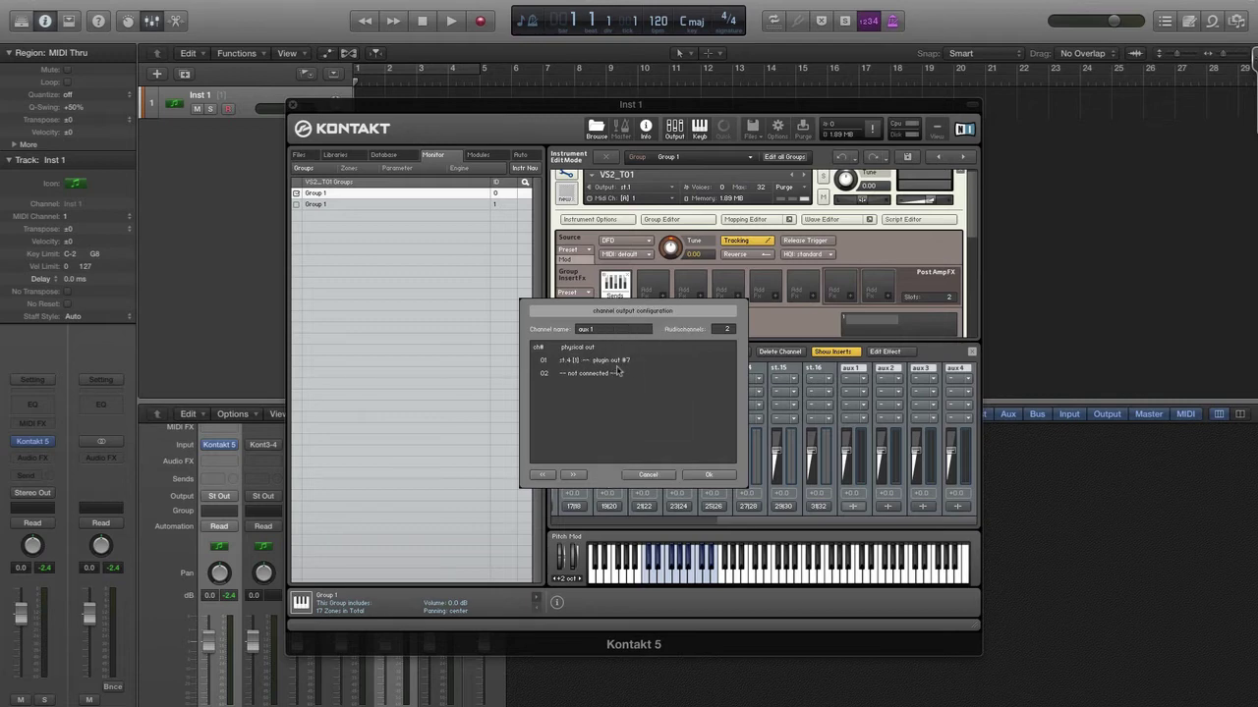
{"action": "left_click", "coordinate": [615, 375]}
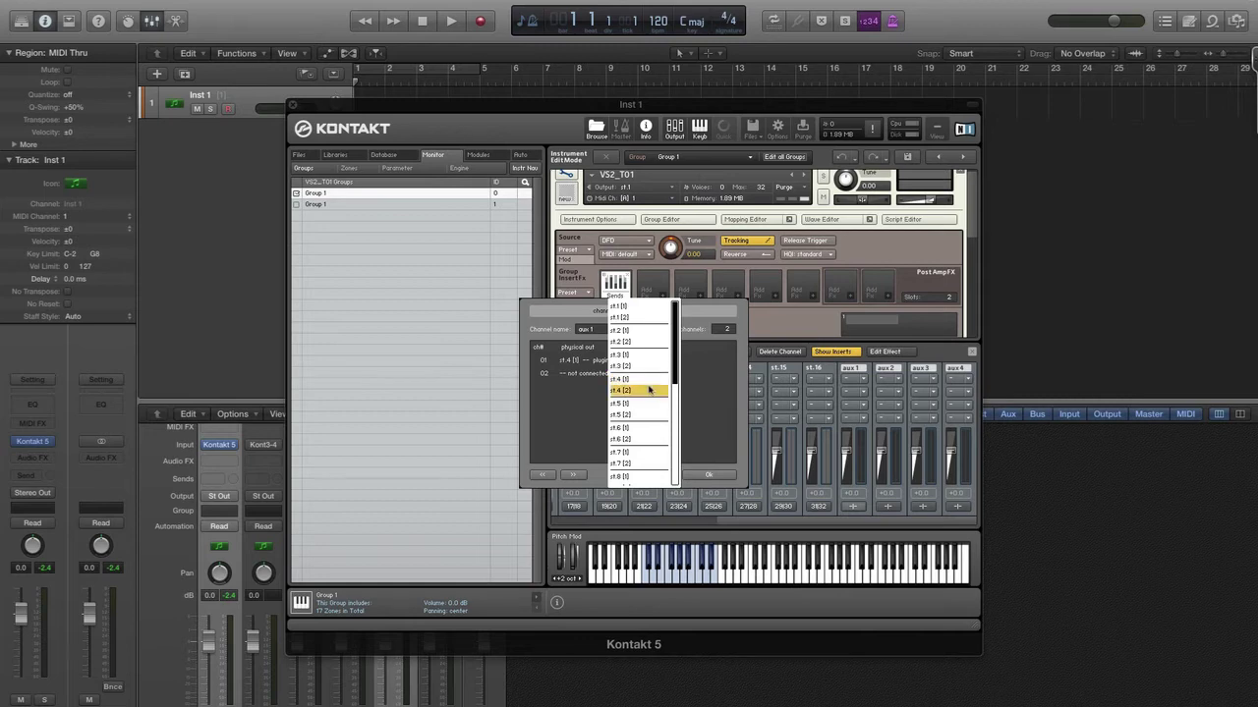
{"action": "left_click", "coordinate": [648, 390]}
Confirm aux 1 routing to plugin outputs 7 and 8 and accept re-opening plugin instances
{"action": "left_click", "coordinate": [619, 366]}
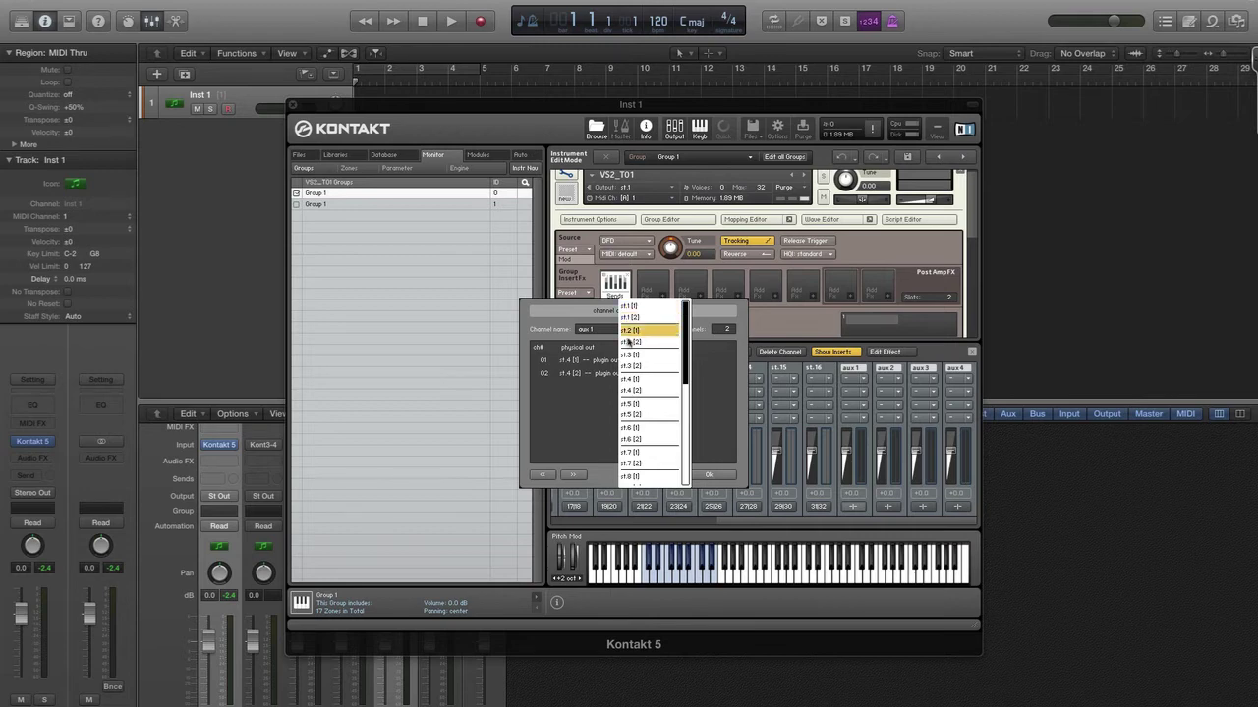
{"action": "left_click", "coordinate": [578, 431]}
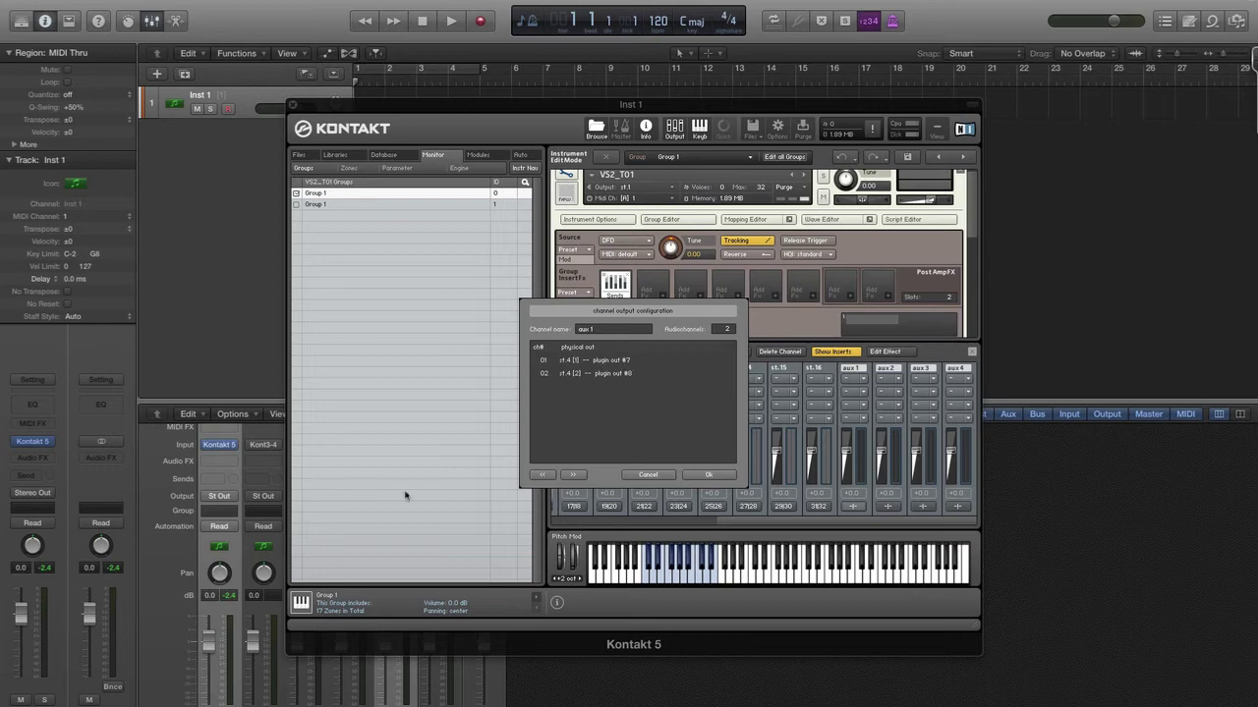
{"action": "left_click", "coordinate": [623, 363]}
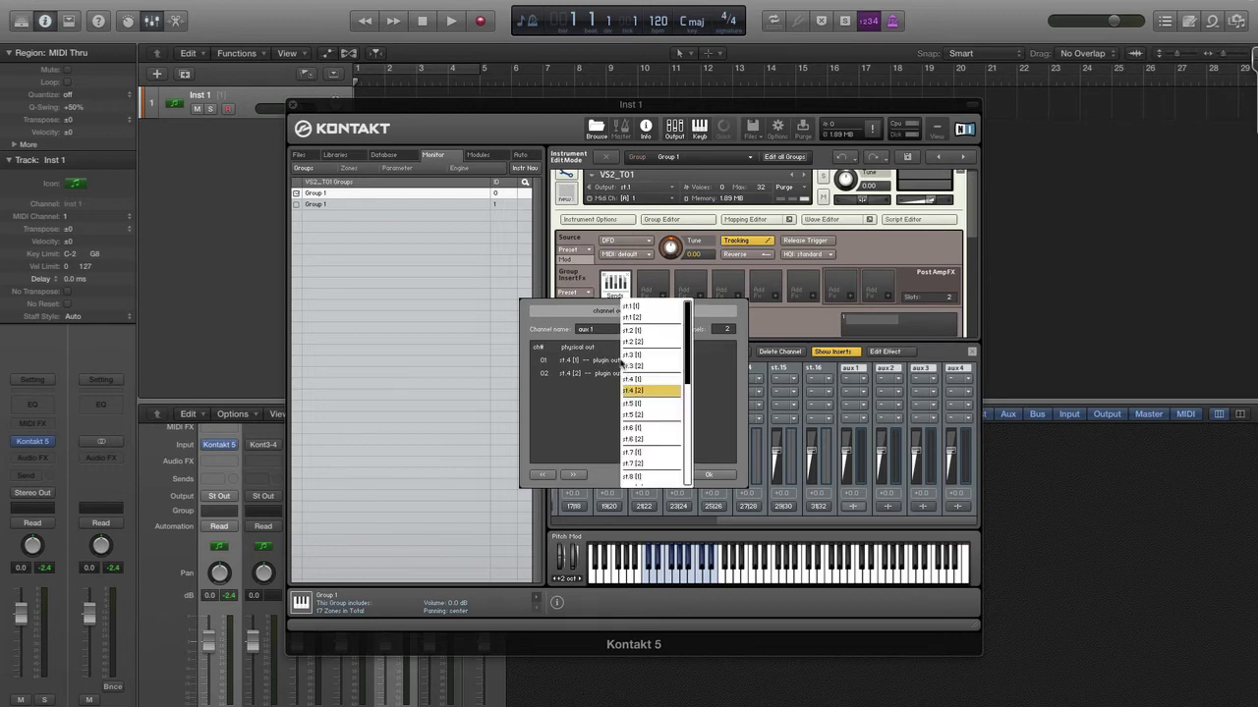
{"action": "left_click", "coordinate": [574, 409]}
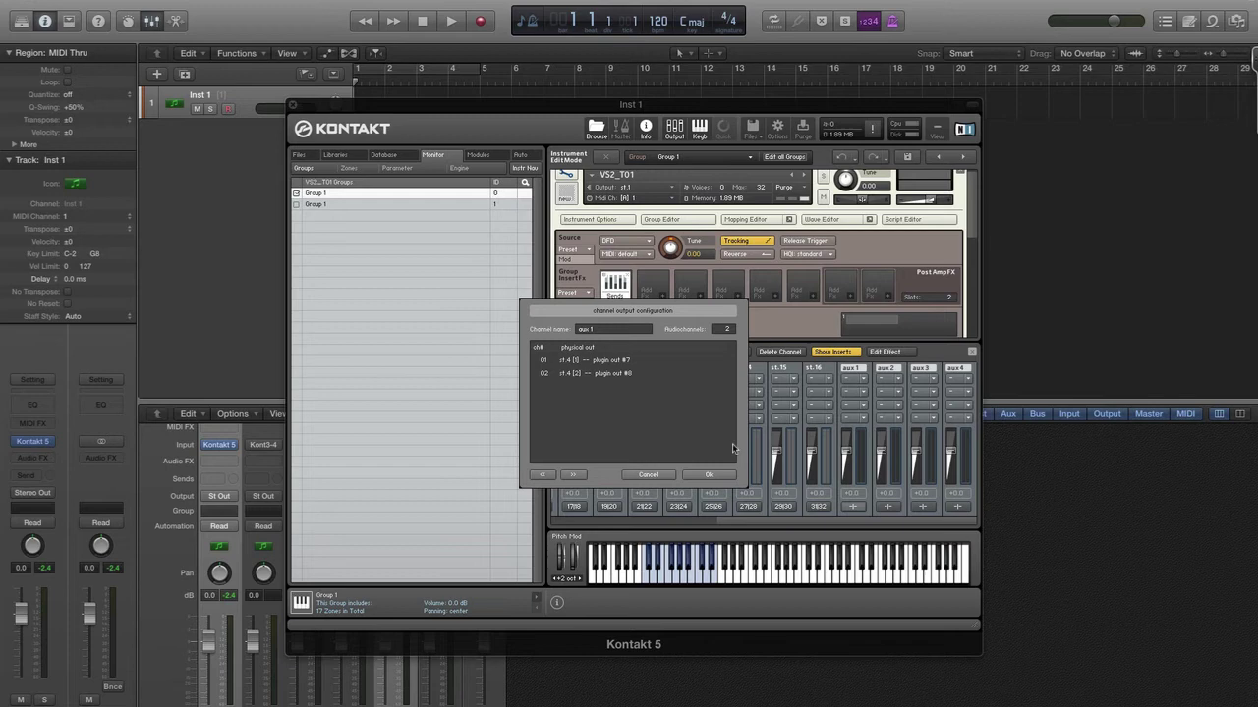
{"action": "left_click", "coordinate": [707, 475]}
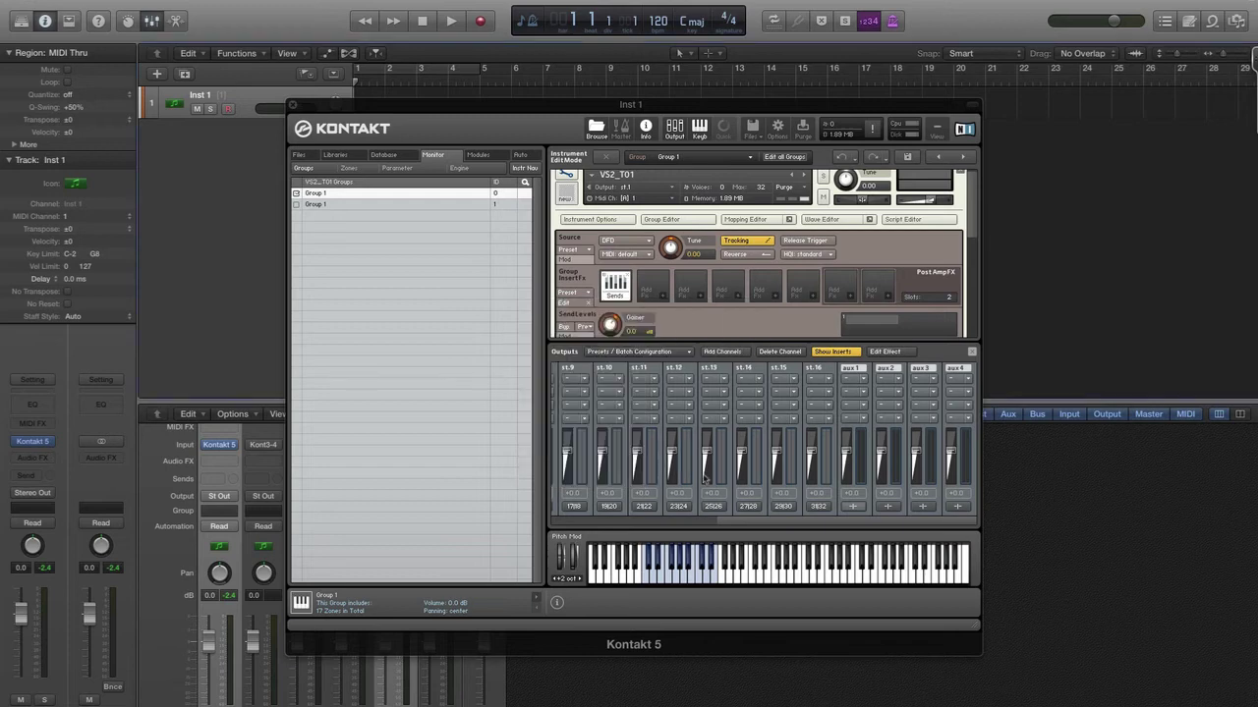
{"action": "left_click", "coordinate": [708, 246]}
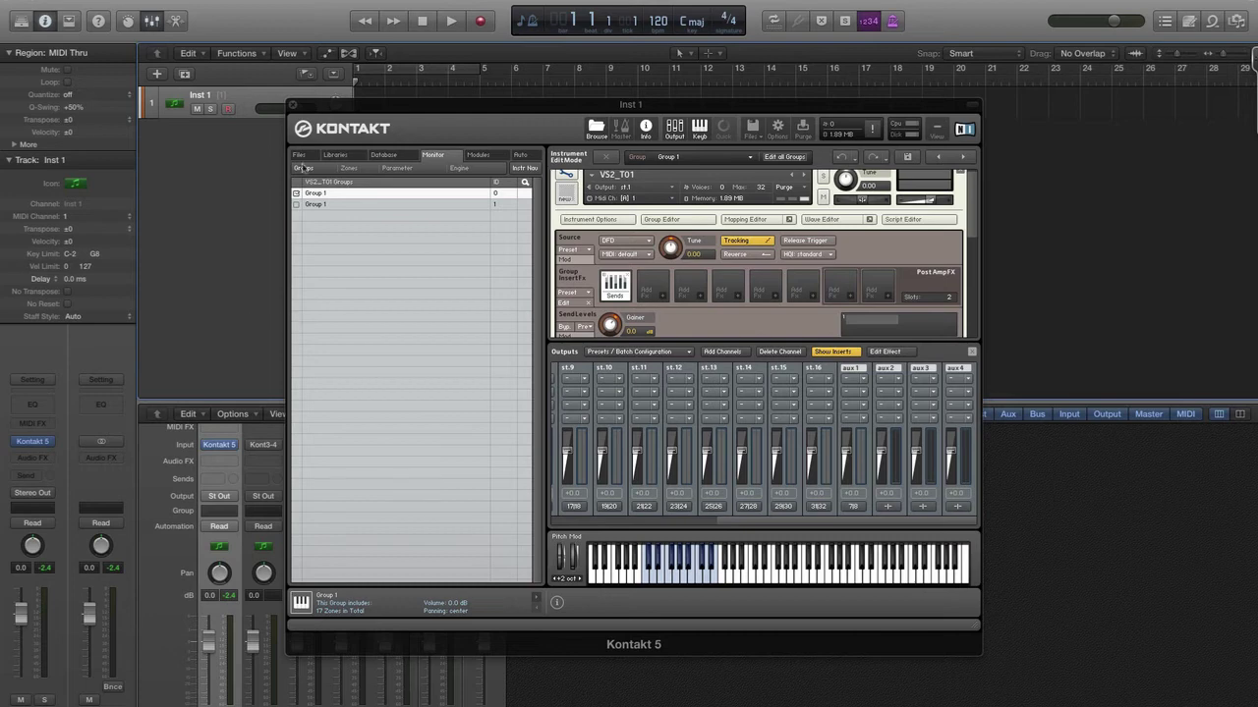
{"action": "left_click", "coordinate": [294, 105]}
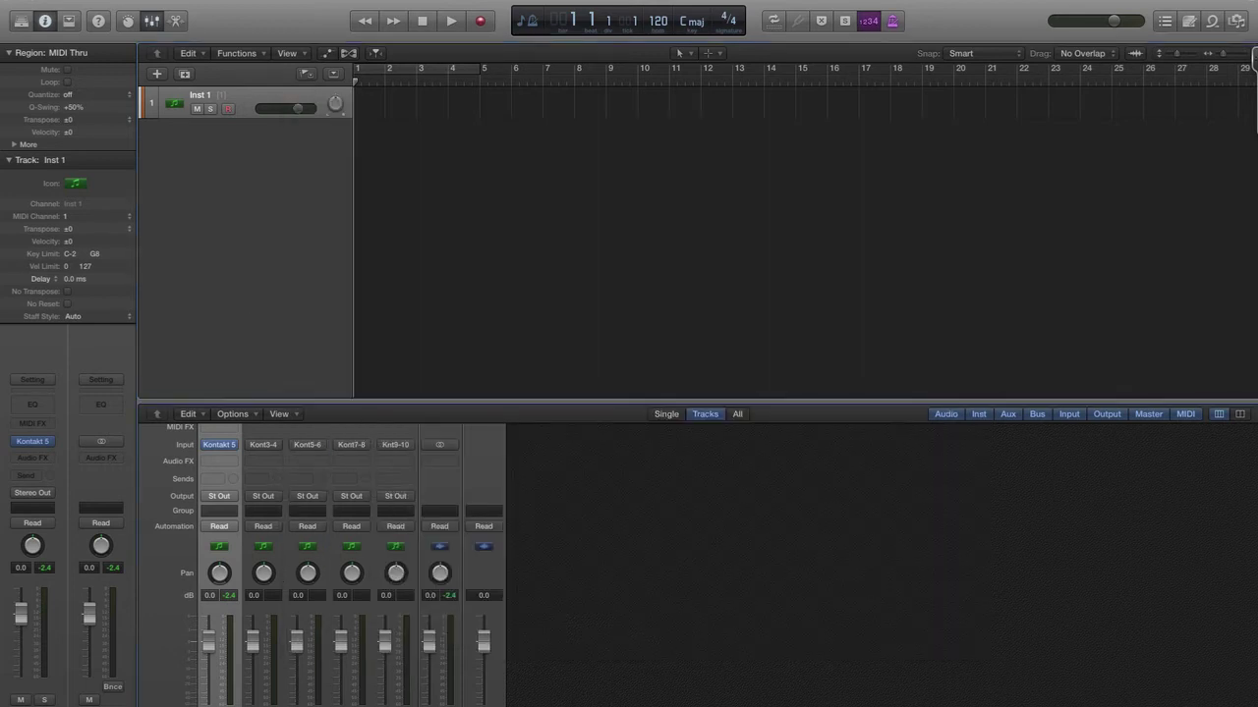
{"action": "left_click", "coordinate": [275, 505]}
{"action": "left_click", "coordinate": [308, 505]}
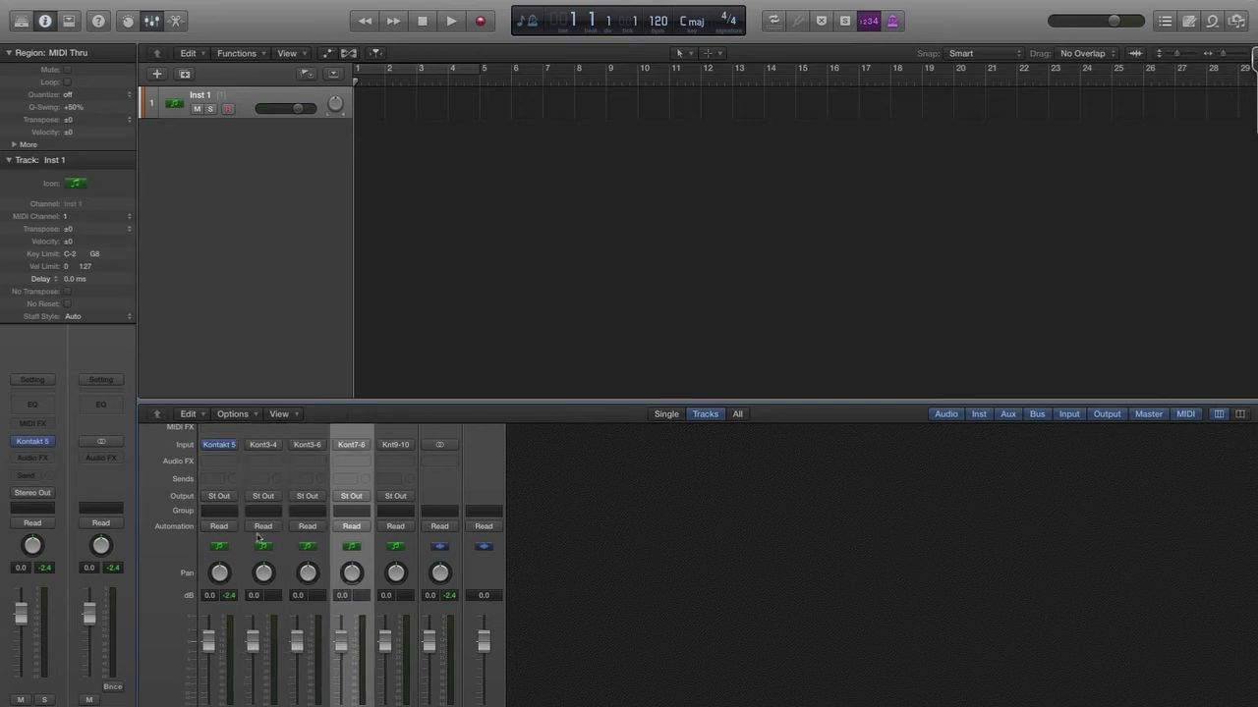
{"action": "left_click", "coordinate": [219, 445]}
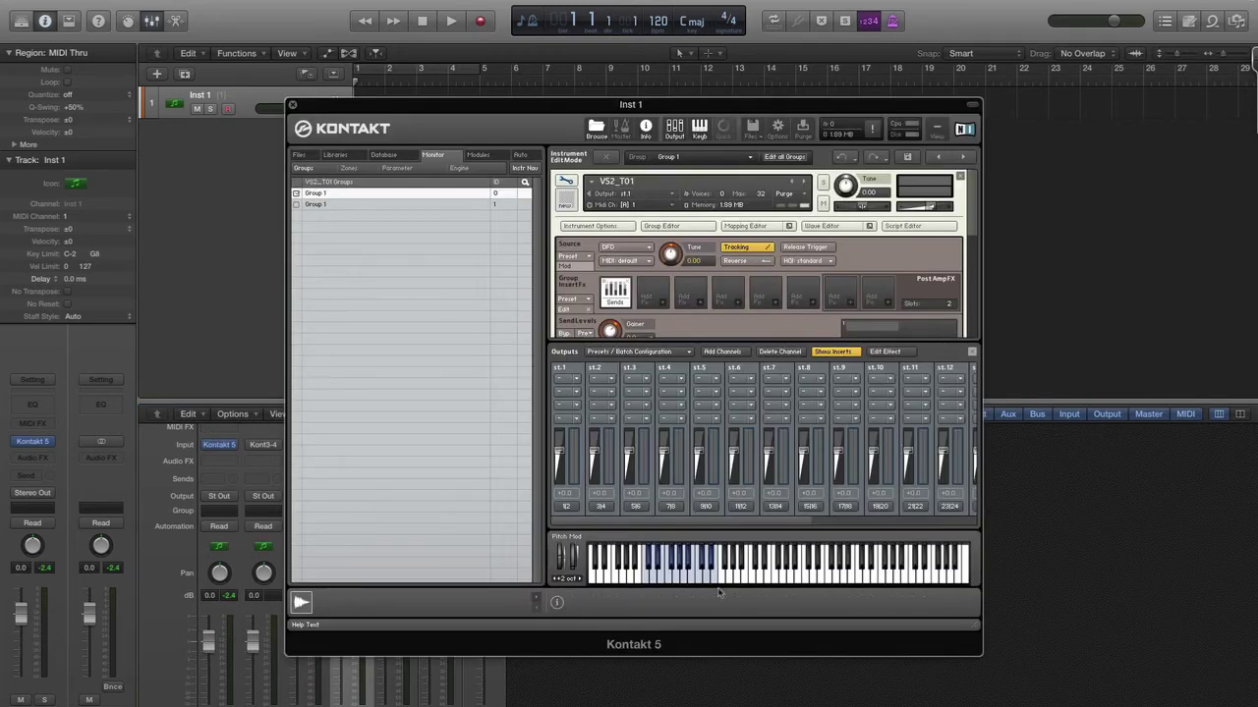
{"action": "left_click", "coordinate": [664, 578]}
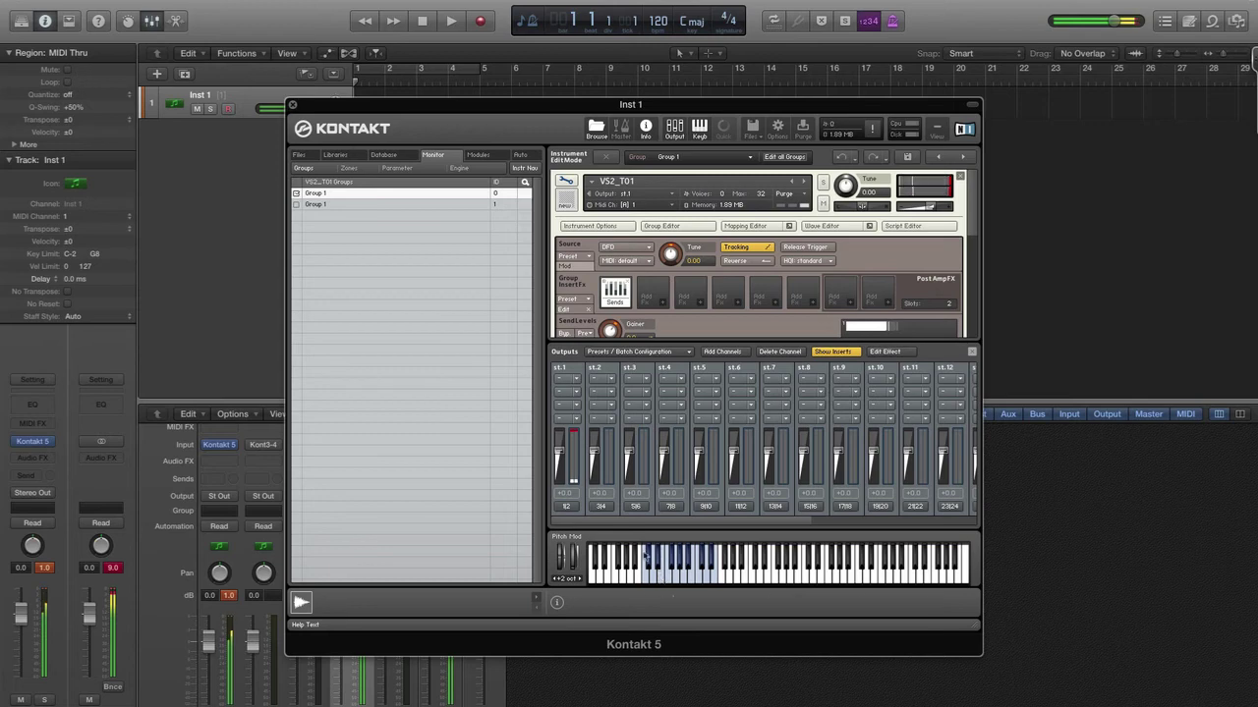
{"action": "left_click", "coordinate": [294, 106]}
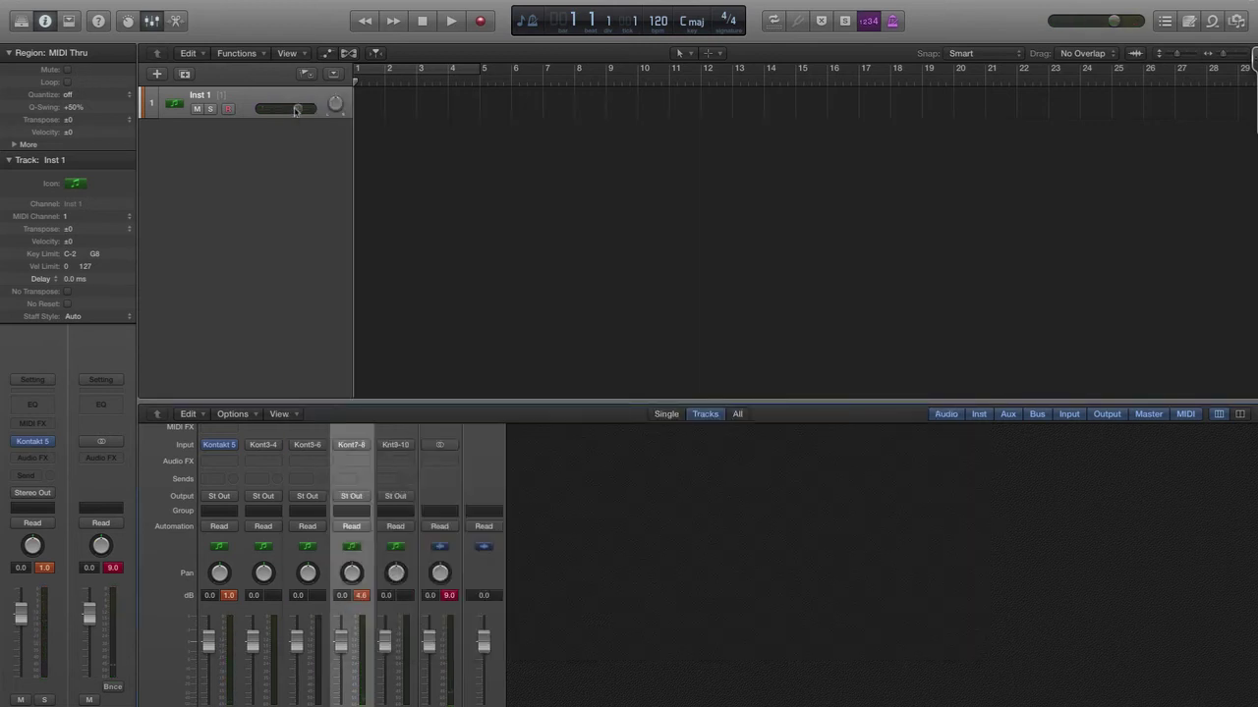
{"action": "left_click", "coordinate": [263, 511]}
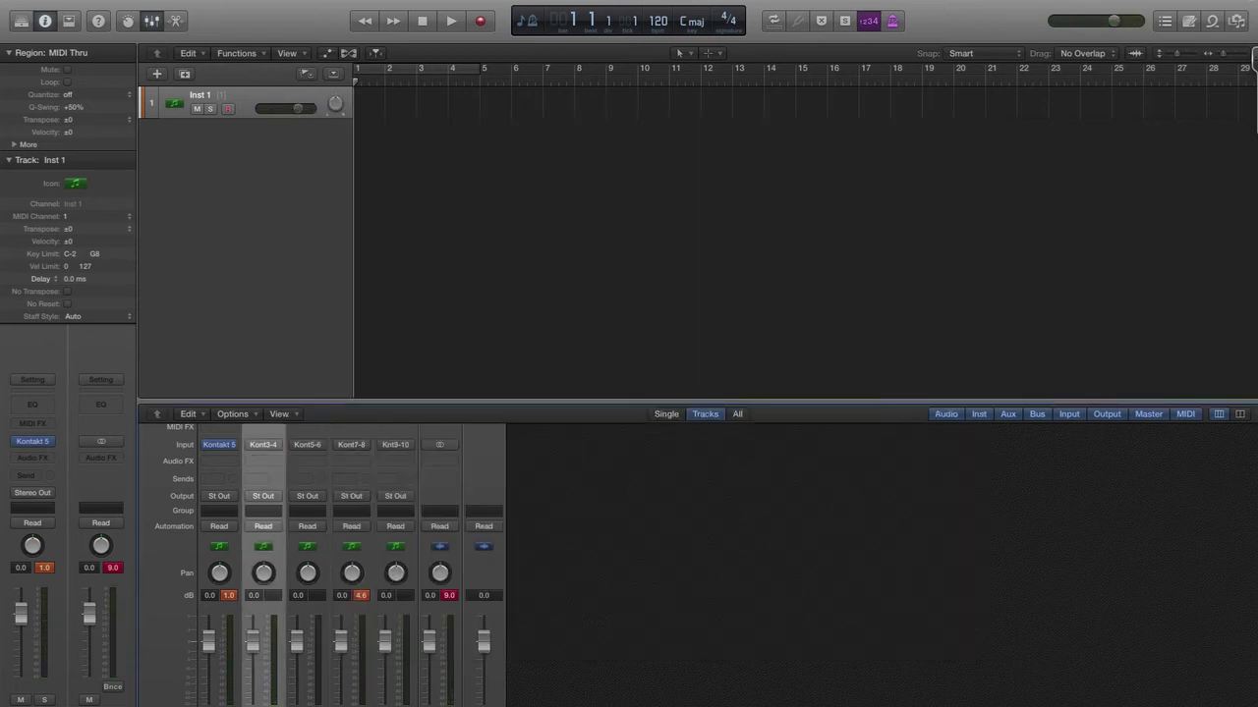
{"action": "left_click", "coordinate": [307, 511]}
{"action": "left_click", "coordinate": [351, 511]}
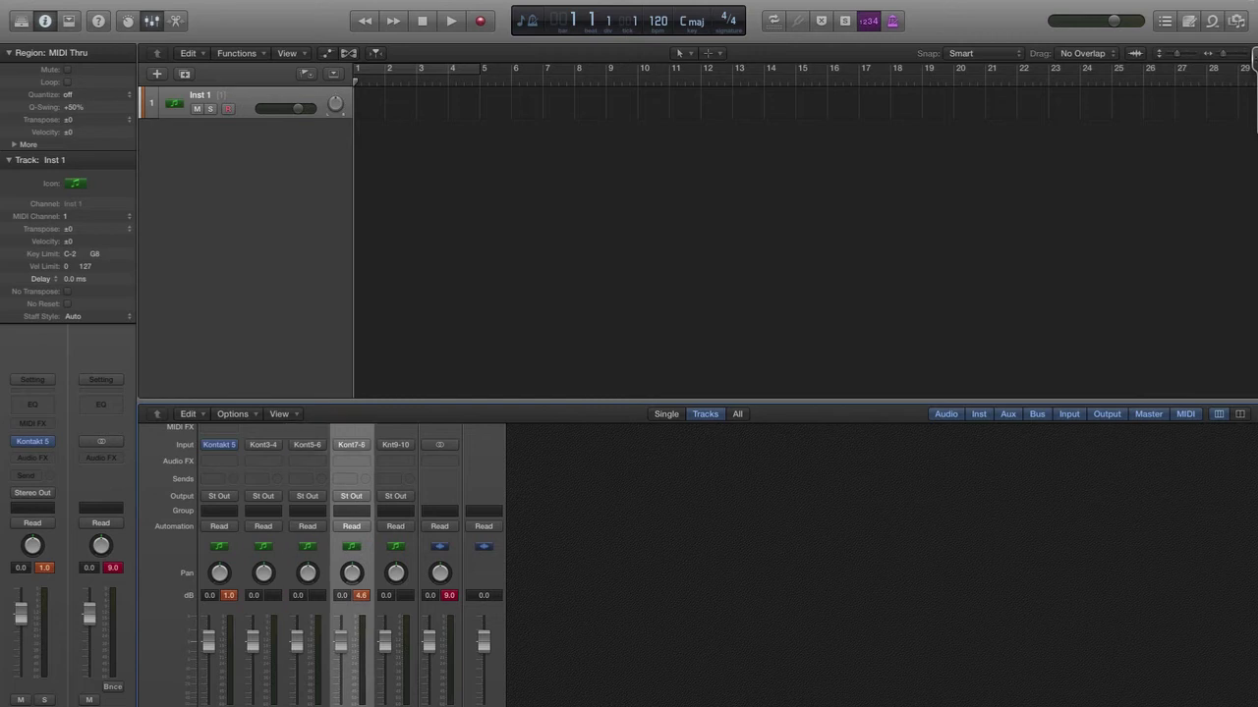
{"action": "left_click", "coordinate": [396, 511]}
{"action": "left_click", "coordinate": [352, 511]}
{"action": "left_click", "coordinate": [264, 511]}
{"action": "left_click", "coordinate": [307, 511]}
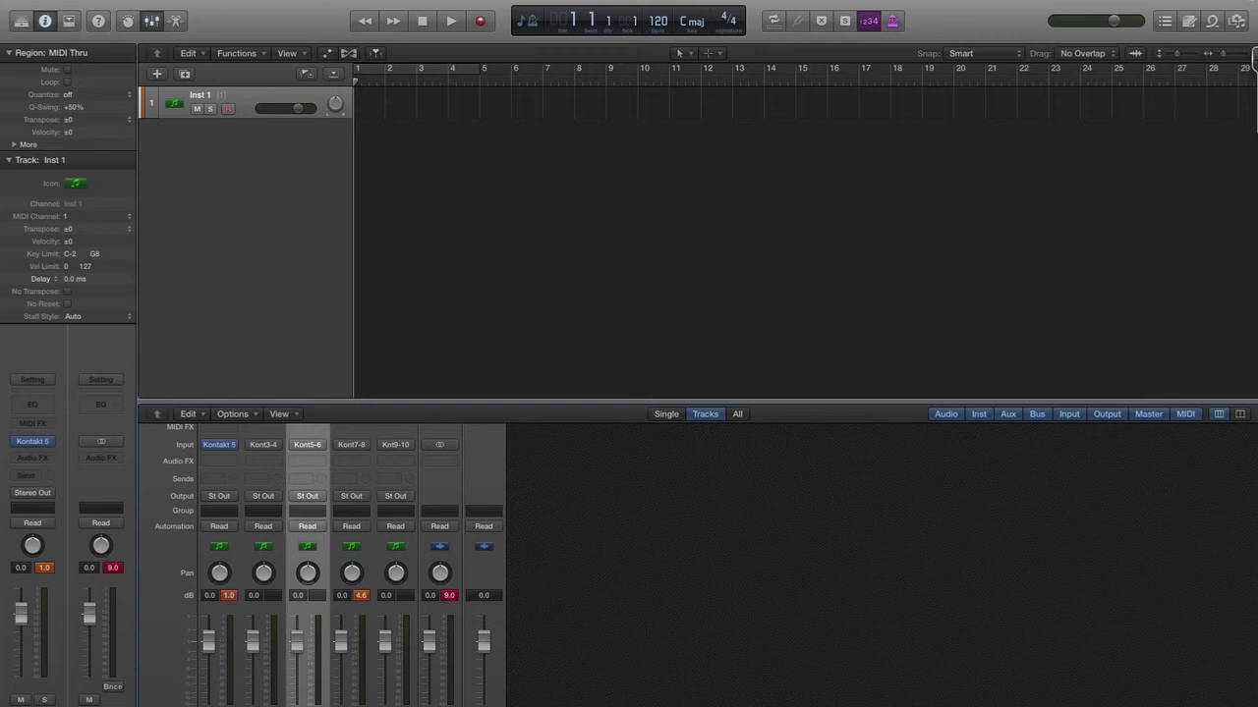
{"action": "left_click", "coordinate": [362, 647]}
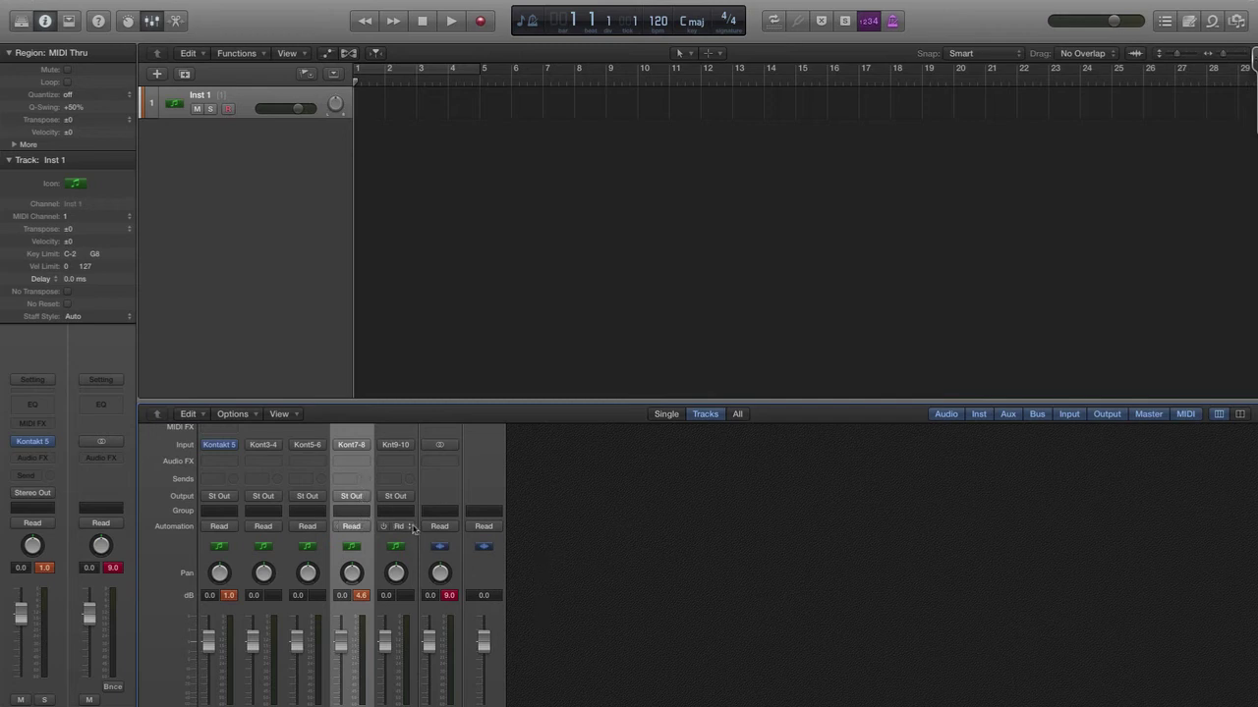
Insert ValhallaRoom on the Kont7-8 channel, close its window, and reopen Kontakt 5
{"action": "left_click", "coordinate": [360, 466]}
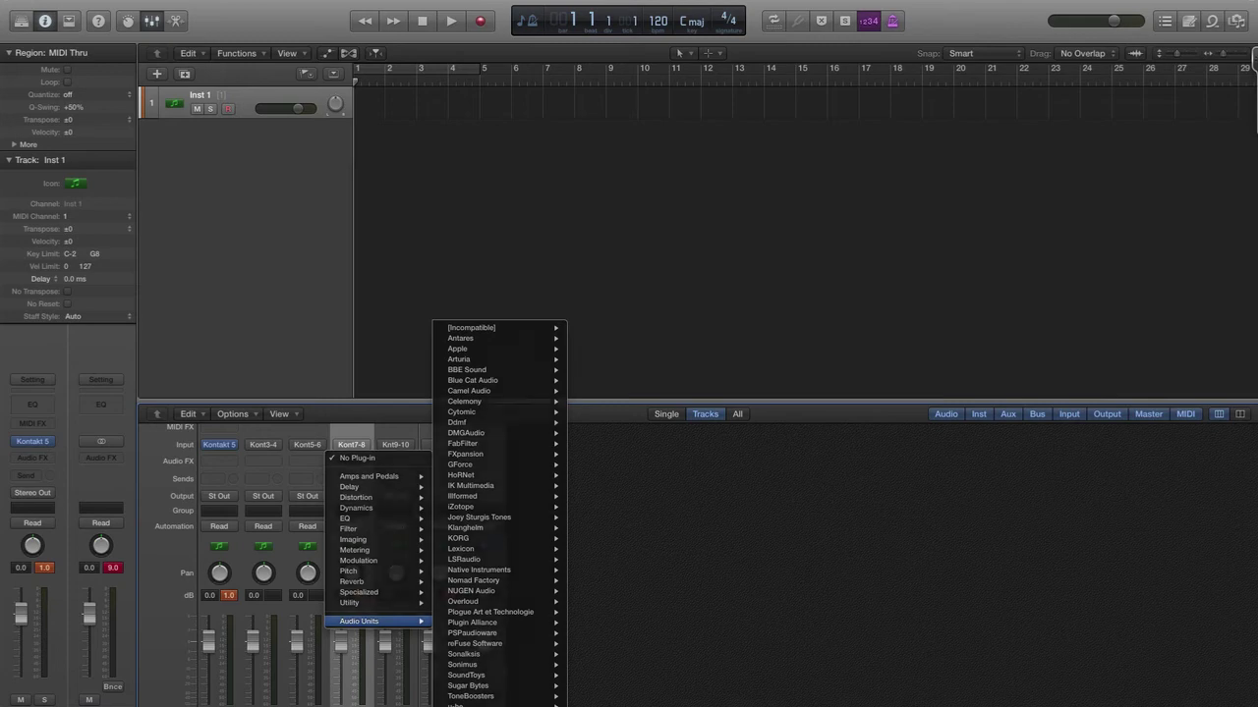
{"action": "left_click", "coordinate": [590, 580]}
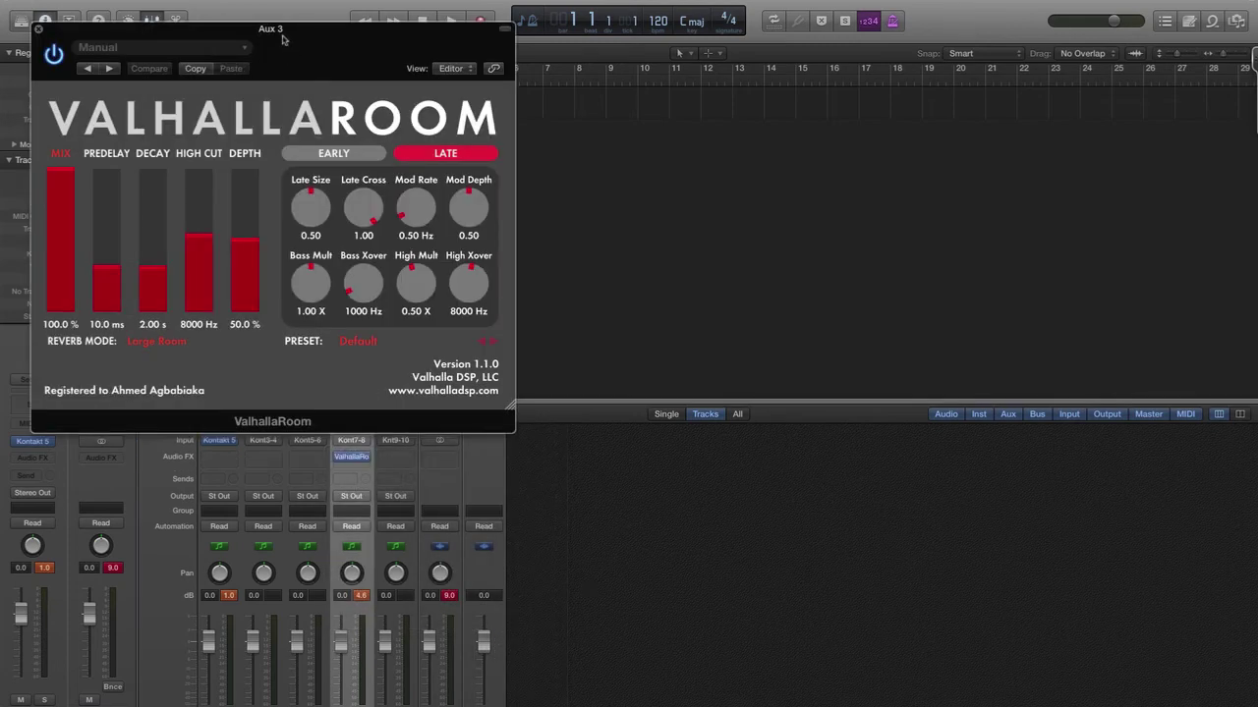
{"action": "left_click_drag", "start_coordinate": [284, 42], "coordinate": [738, 274]}
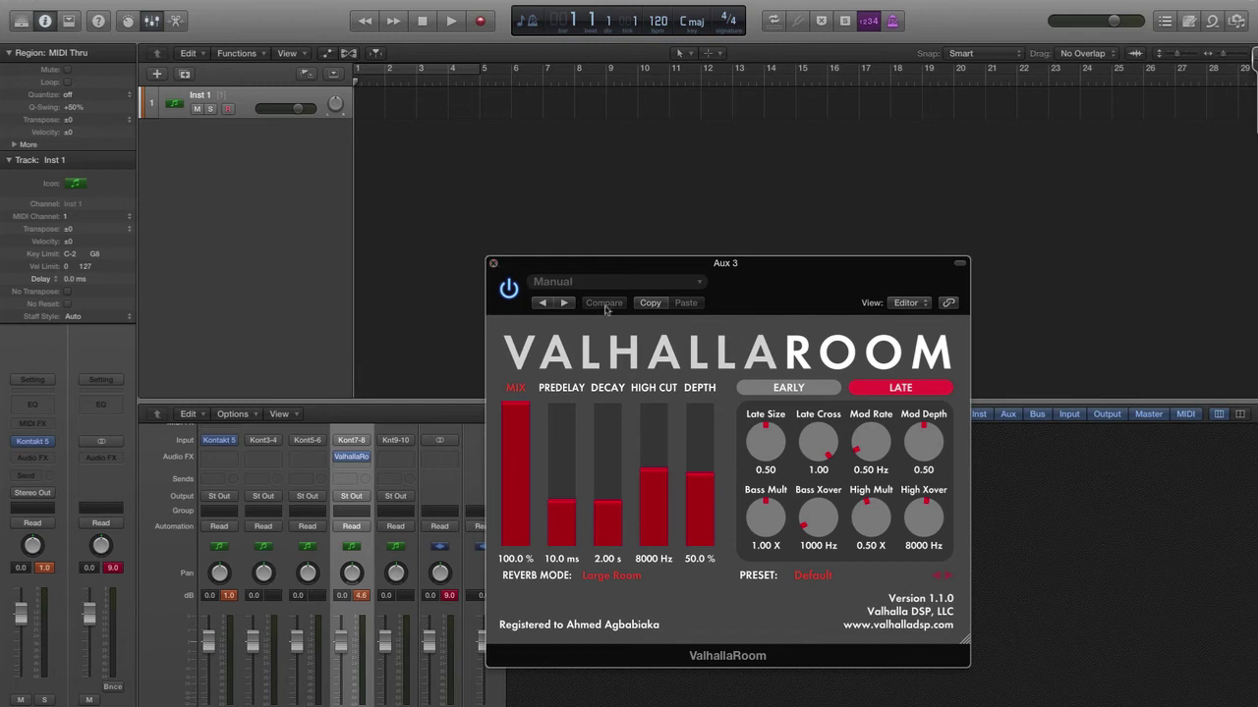
{"action": "left_click", "coordinate": [493, 264]}
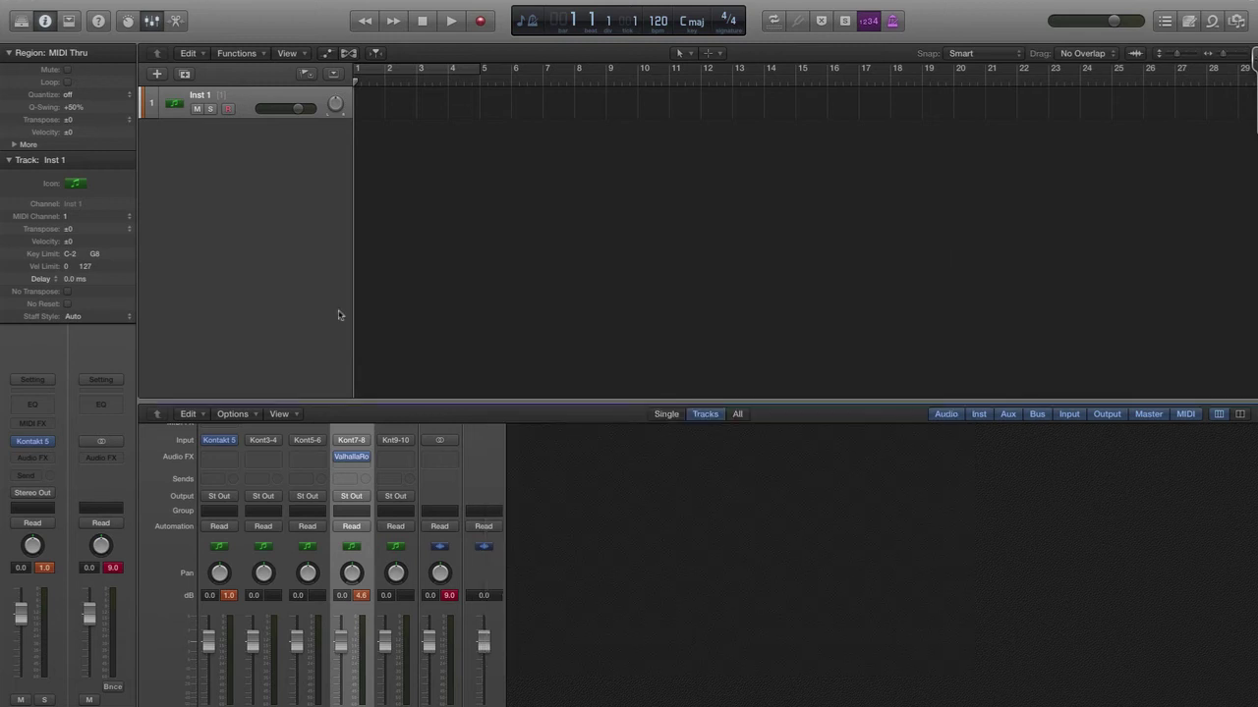
{"action": "left_click", "coordinate": [219, 441]}
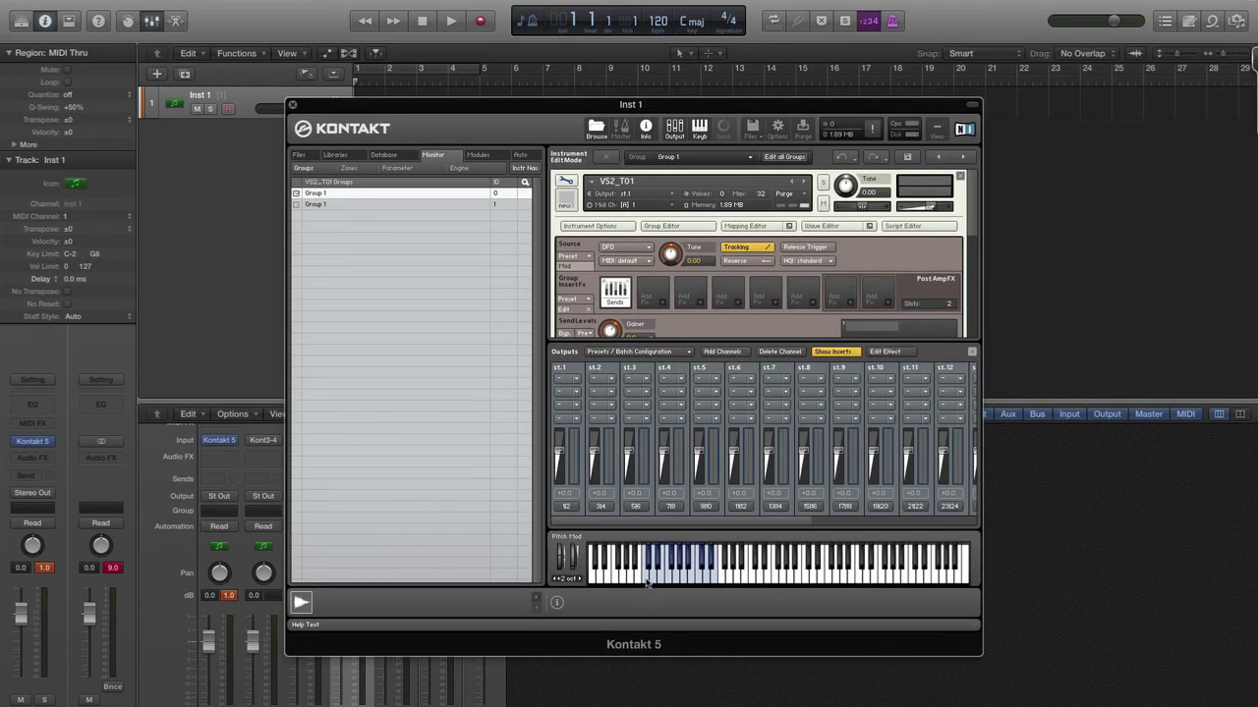
{"action": "left_click", "coordinate": [646, 582]}
{"action": "left_click", "coordinate": [972, 353]}
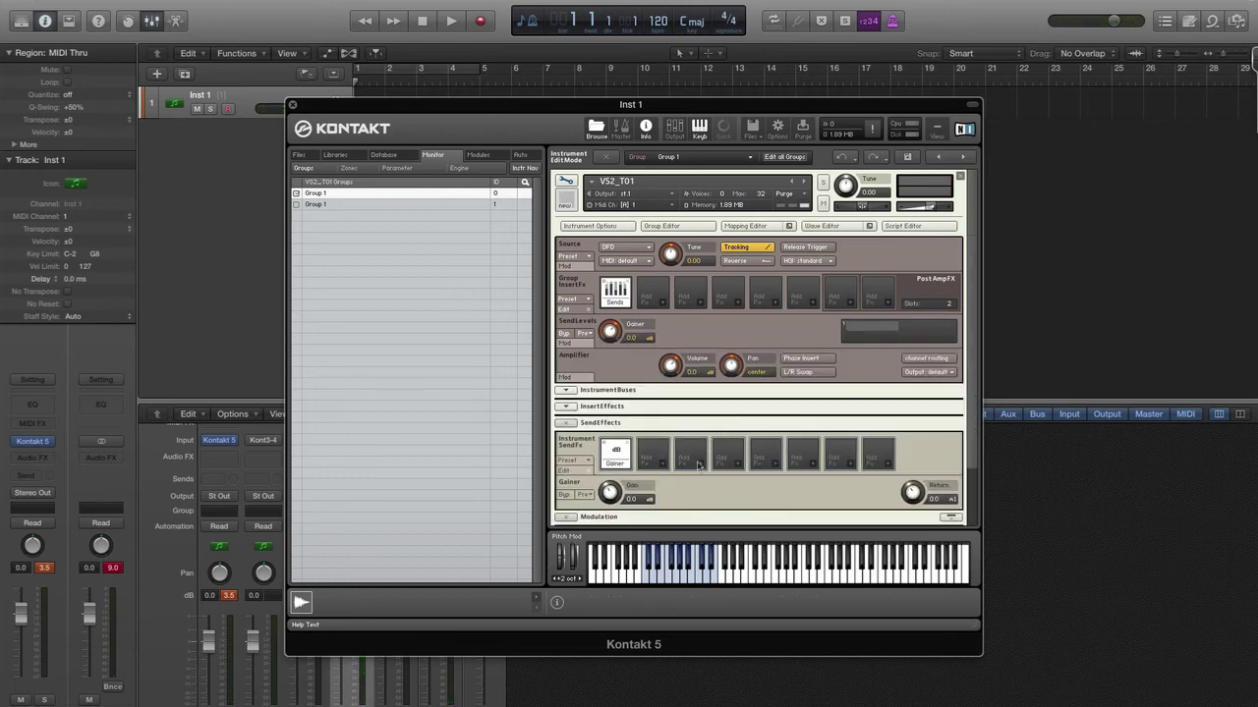
{"action": "left_click", "coordinate": [678, 586]}
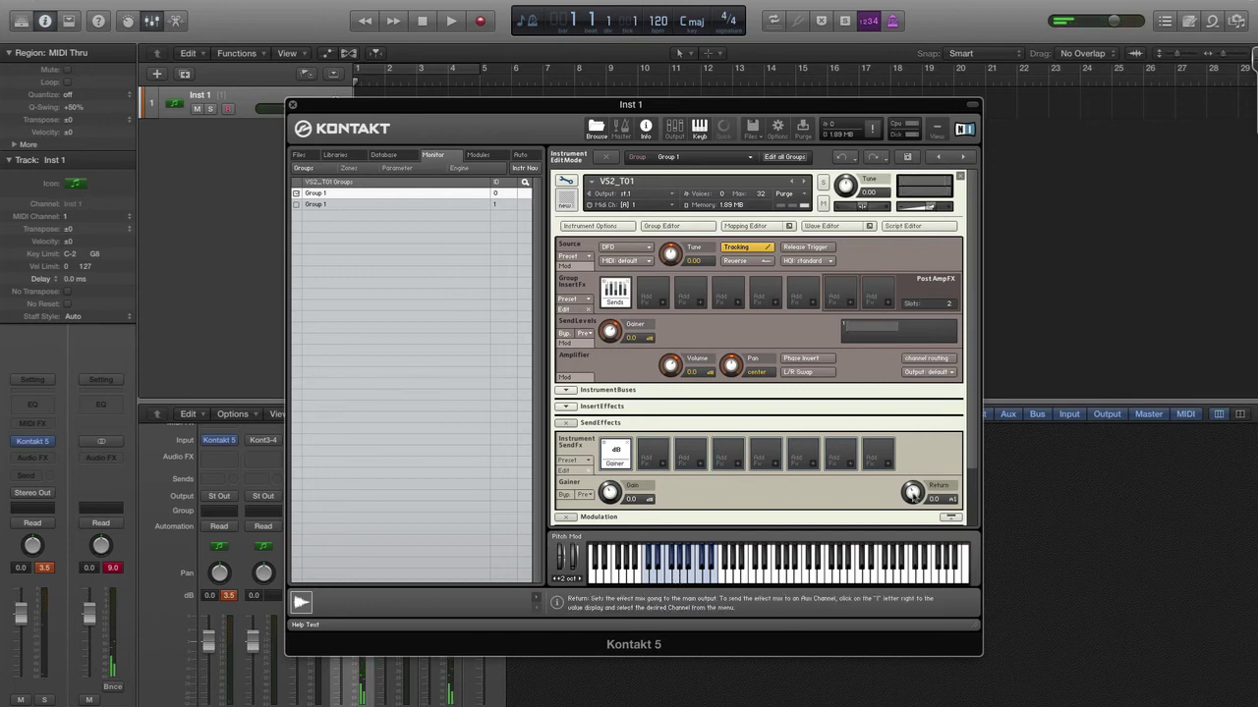
{"action": "left_click_drag", "start_coordinate": [973, 410], "coordinate": [976, 481]}
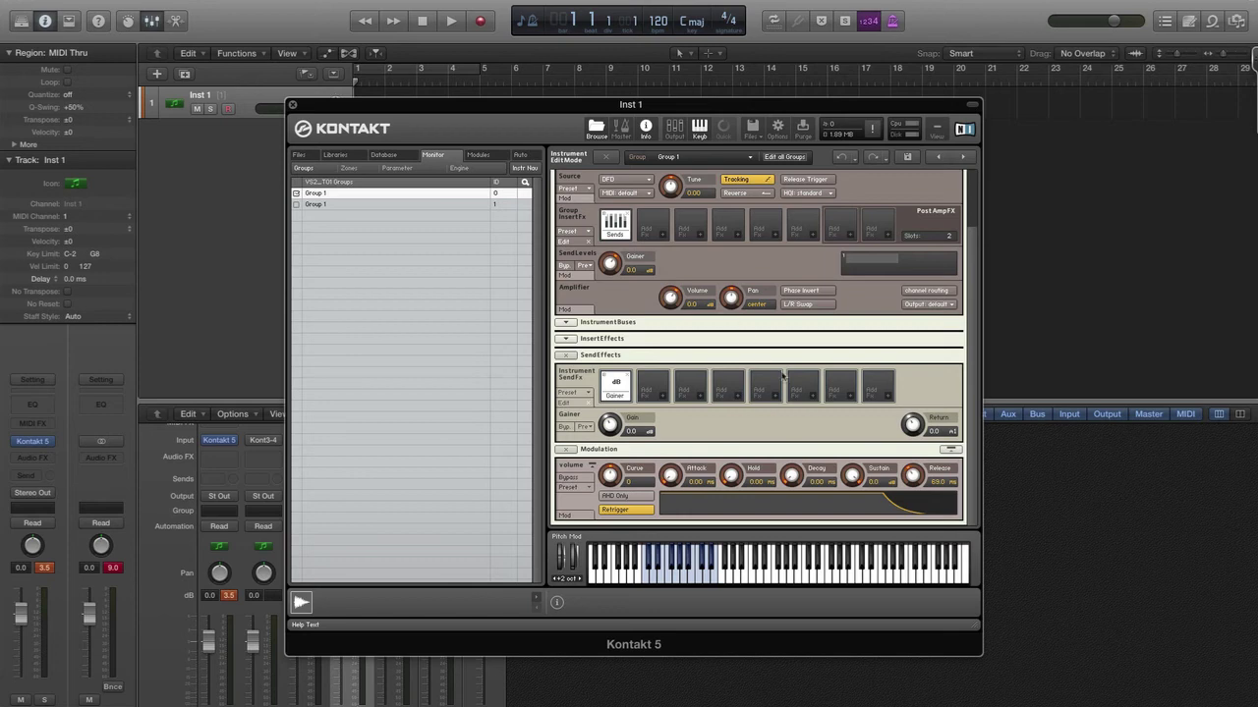
{"action": "left_click", "coordinate": [676, 130]}
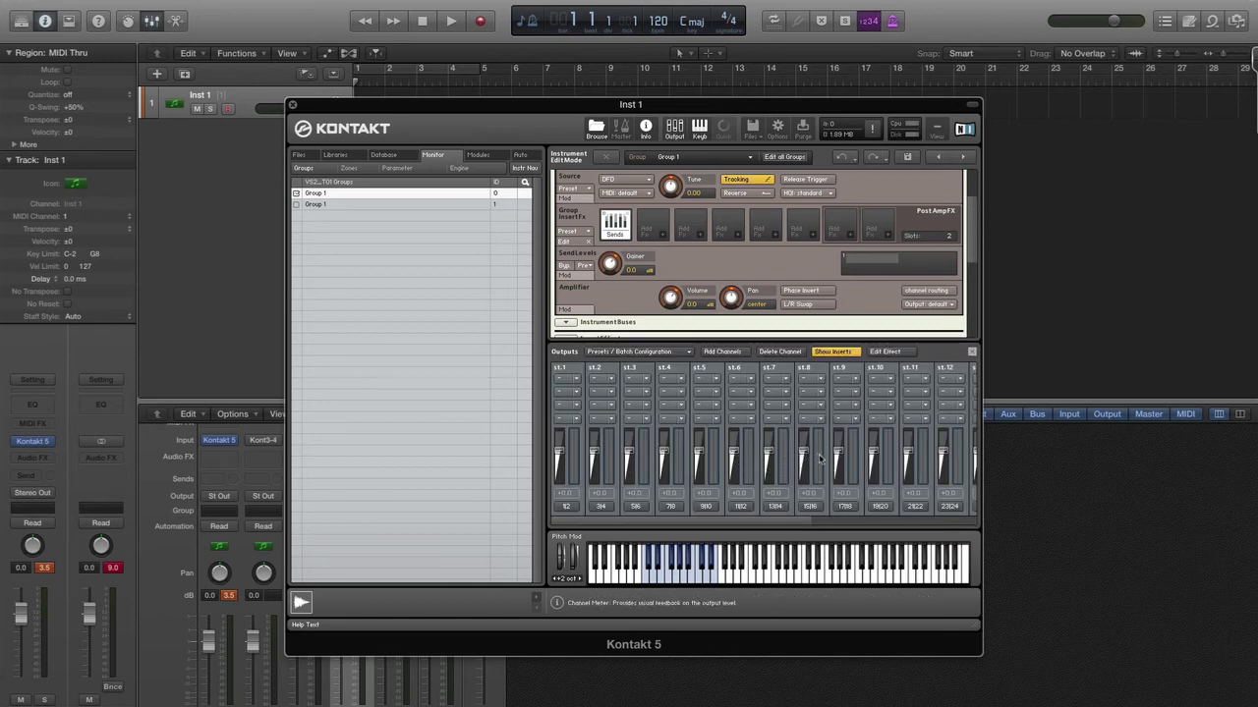
Scroll to the aux channels, then close the Outputs mixer to reveal the Gainer send effect
{"action": "scroll", "coordinate": [823, 527], "scroll_direction": "right", "scroll_amount": 5}
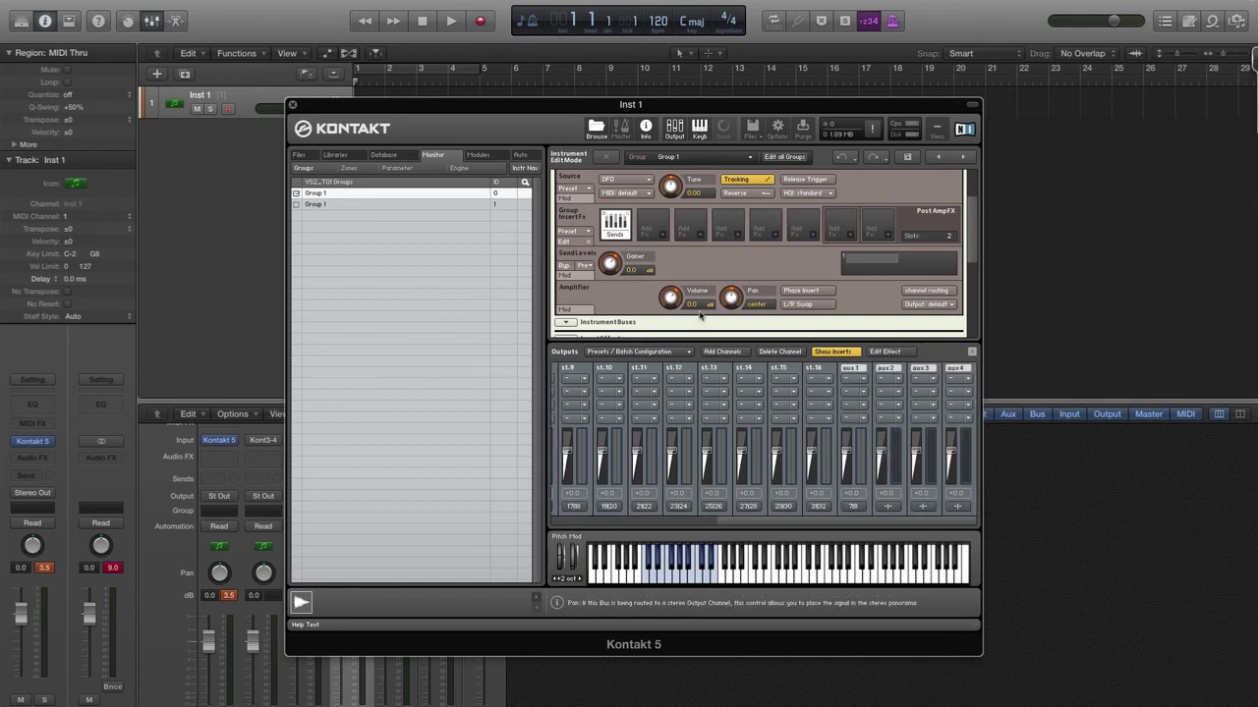
{"action": "left_click", "coordinate": [972, 351]}
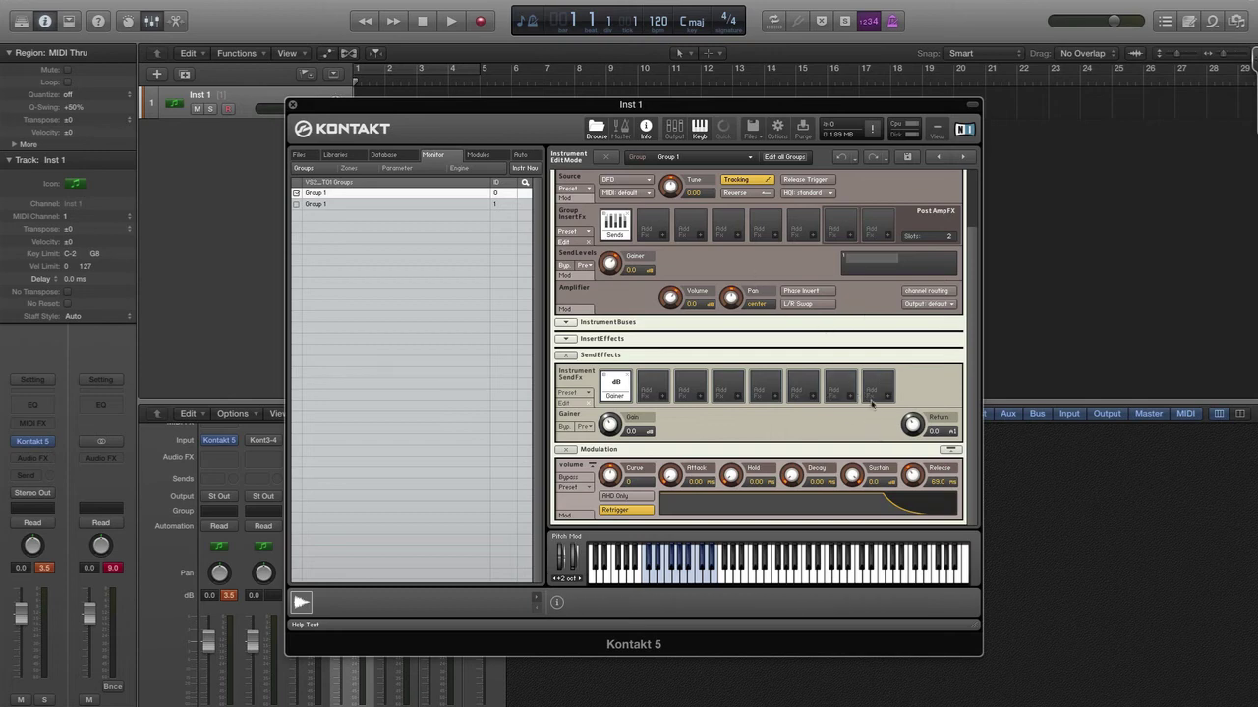
Set the Gainer Return level to -5.5 dB while playing test notes to hear the reverb
{"action": "left_click_drag", "start_coordinate": [912, 426], "coordinate": [928, 564]}
{"action": "left_click", "coordinate": [671, 584]}
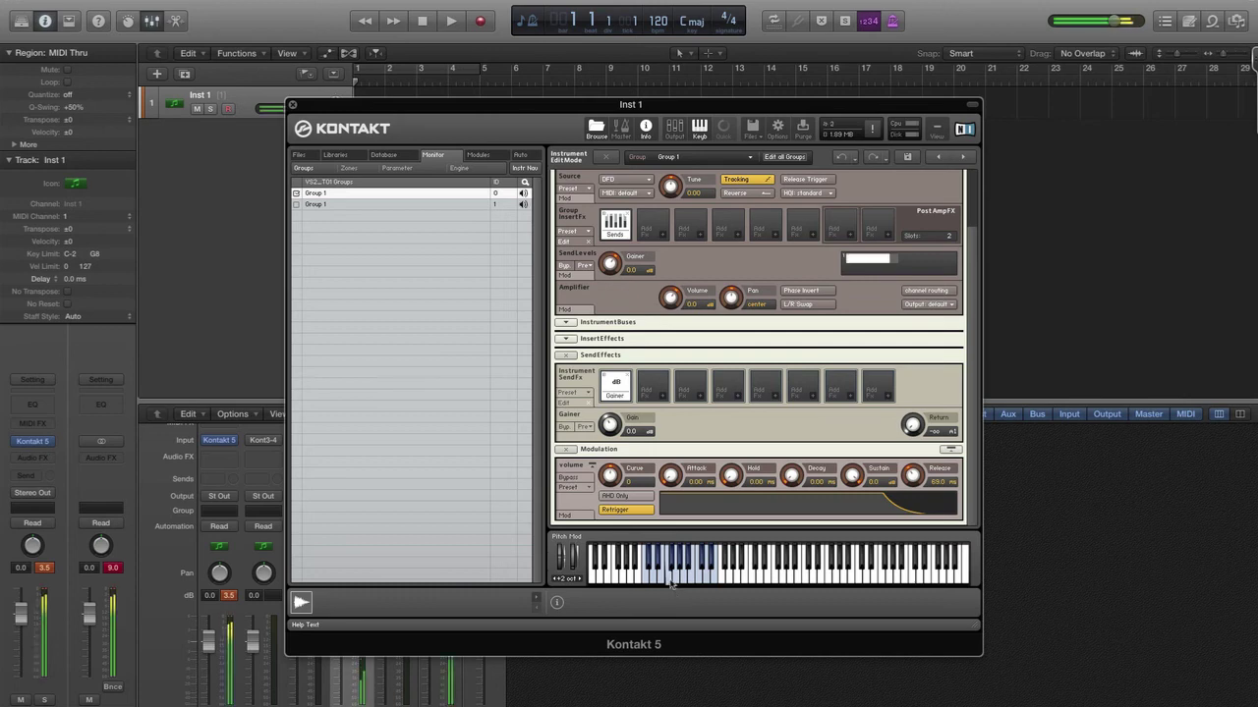
{"action": "left_click_drag", "start_coordinate": [912, 416], "coordinate": [912, 405]}
{"action": "left_click", "coordinate": [685, 580]}
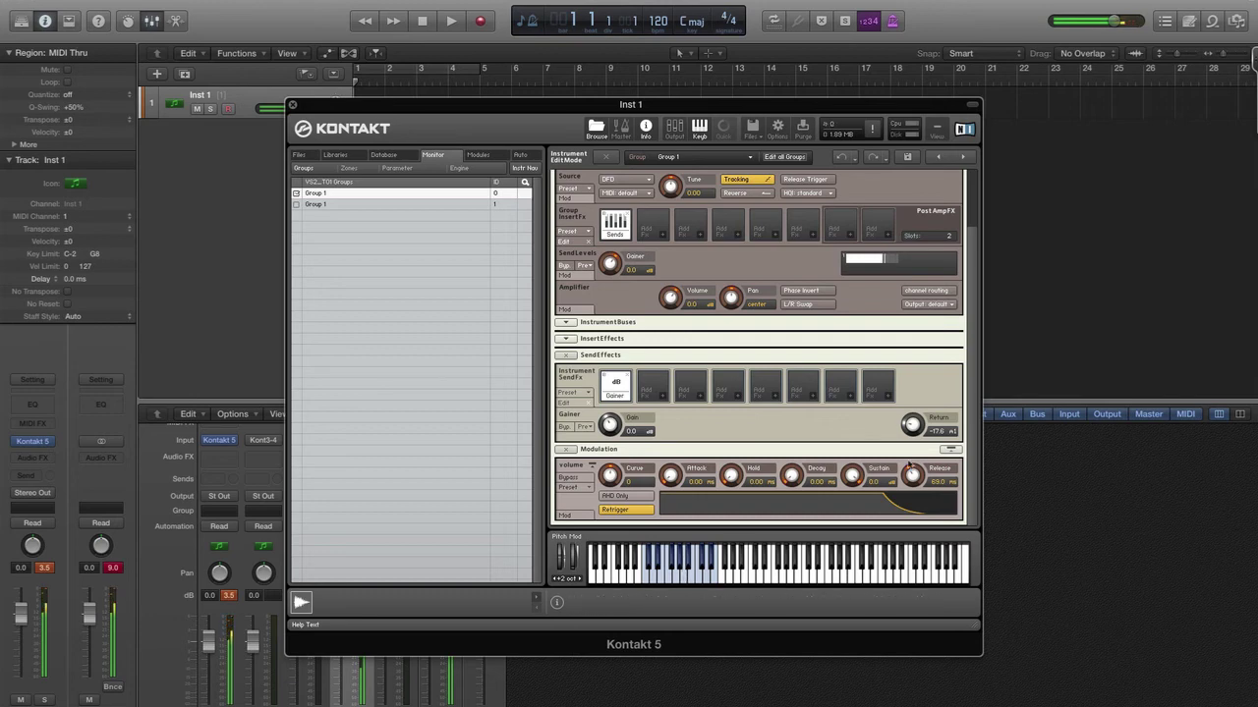
{"action": "left_click", "coordinate": [673, 570]}
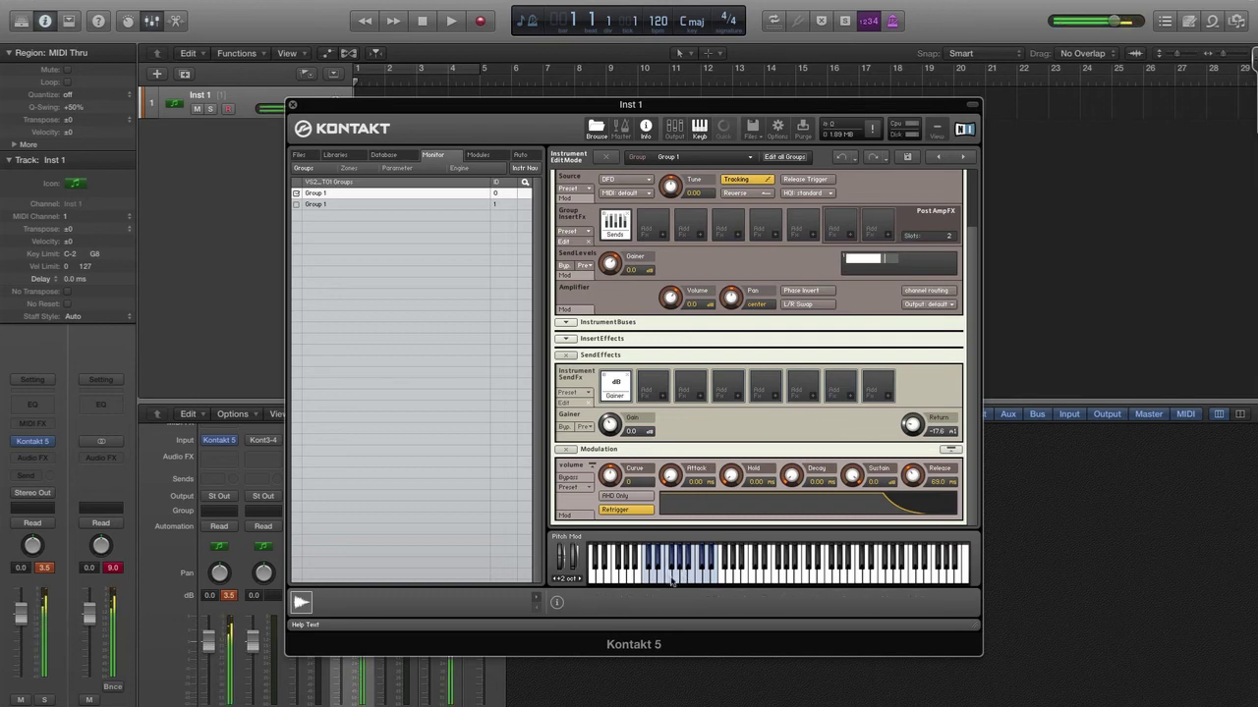
{"action": "left_click", "coordinate": [688, 578]}
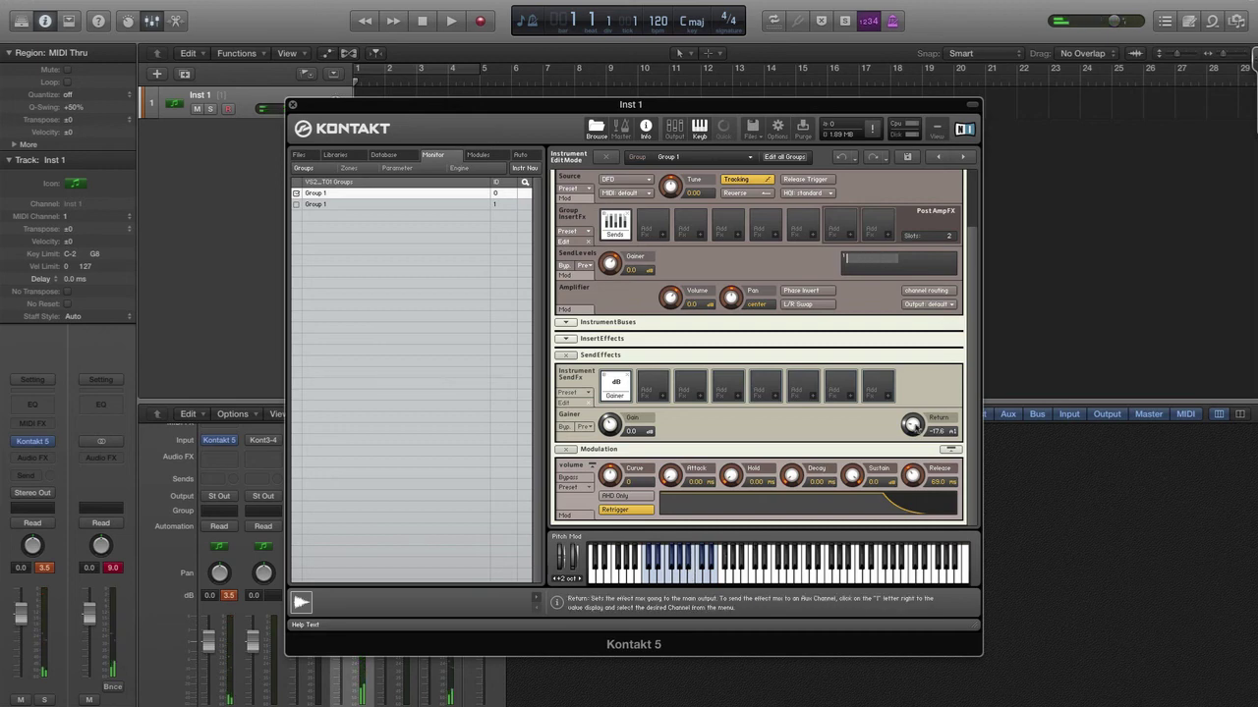
{"action": "left_click_drag", "start_coordinate": [913, 432], "coordinate": [912, 416]}
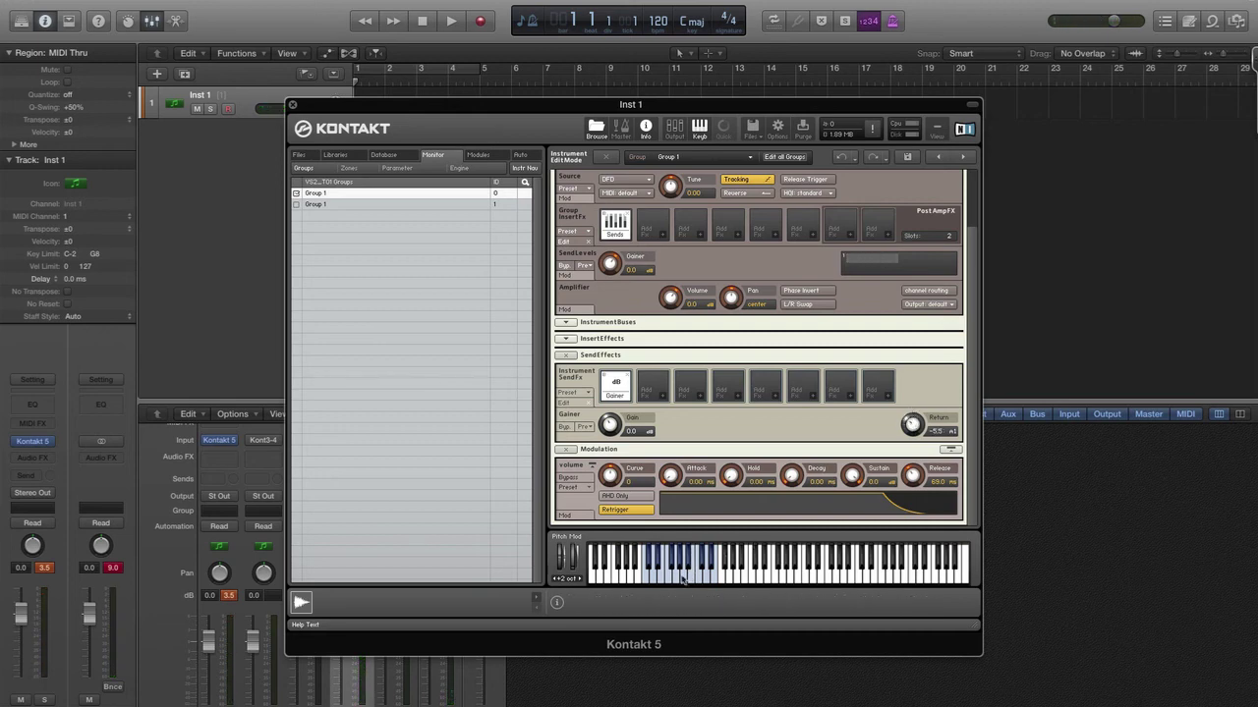
{"action": "left_click", "coordinate": [661, 580]}
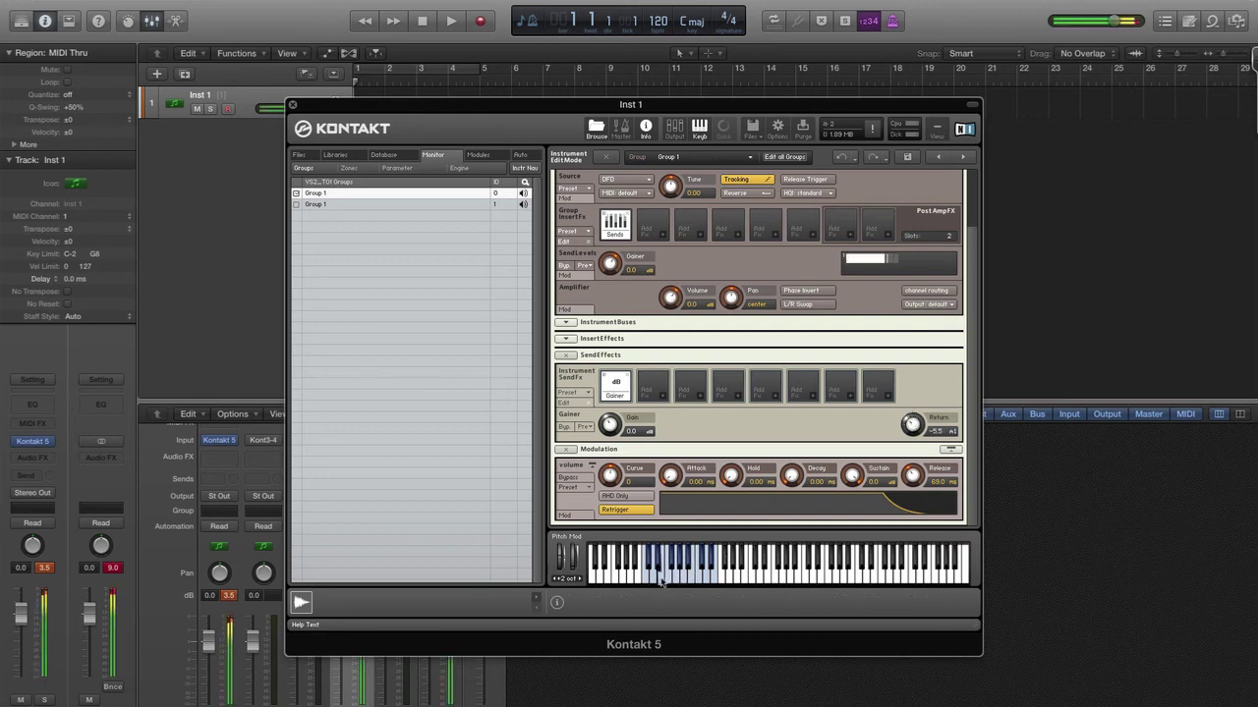
{"action": "left_click", "coordinate": [696, 581]}
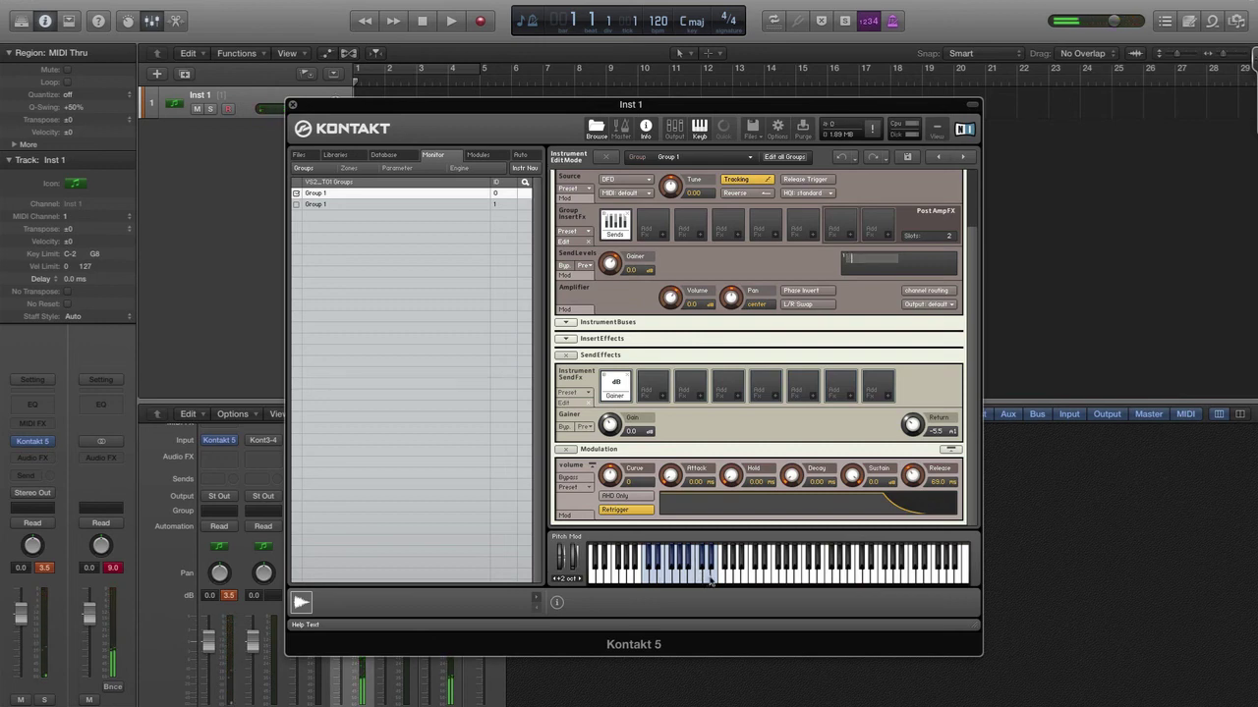
{"action": "left_click", "coordinate": [716, 580]}
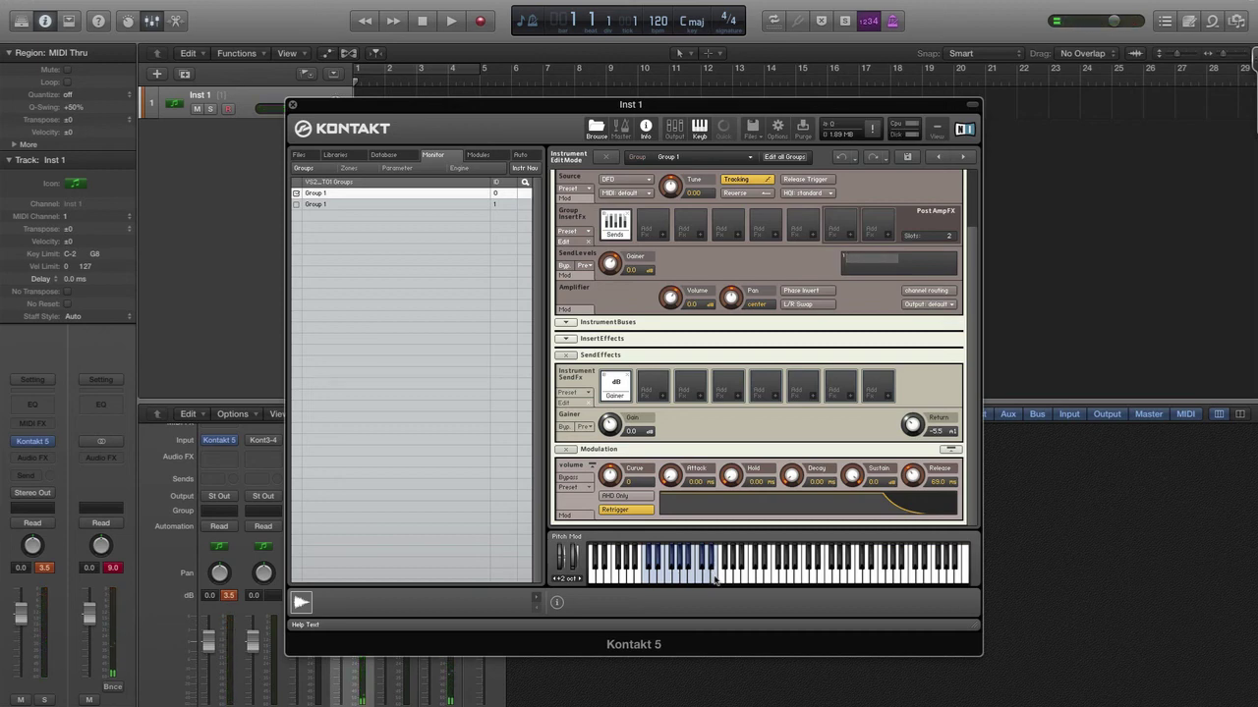
{"action": "left_click", "coordinate": [648, 583]}
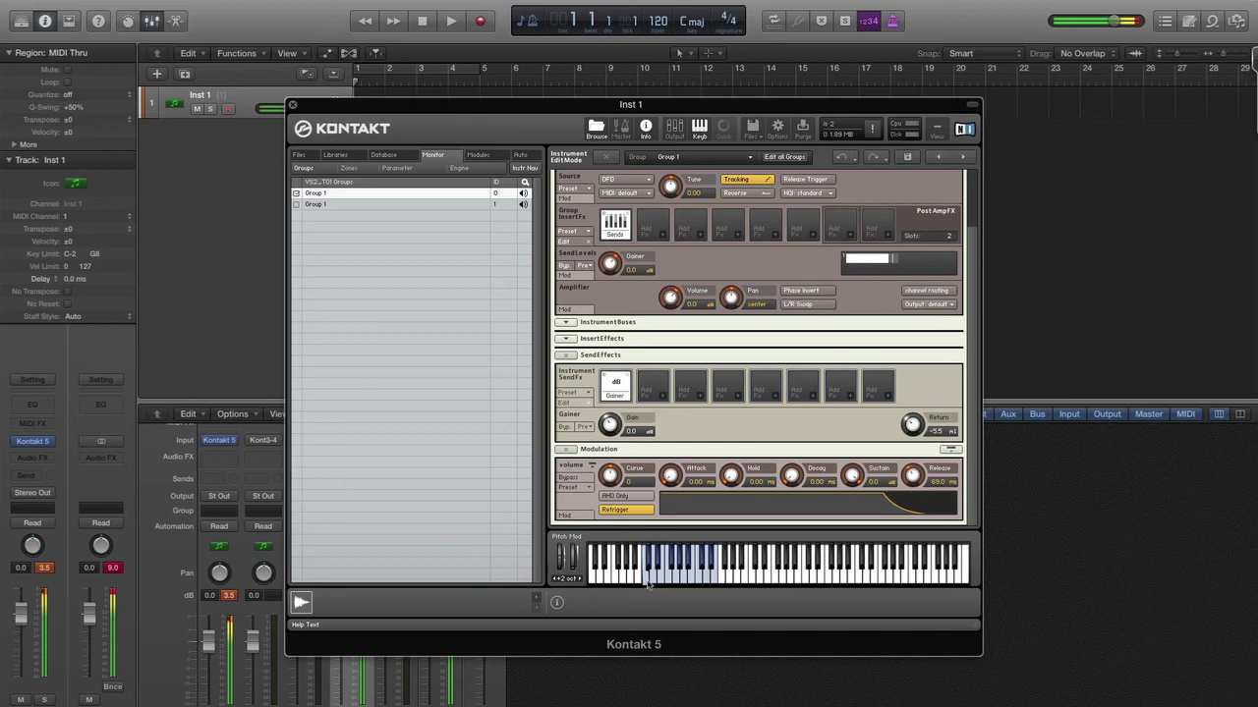